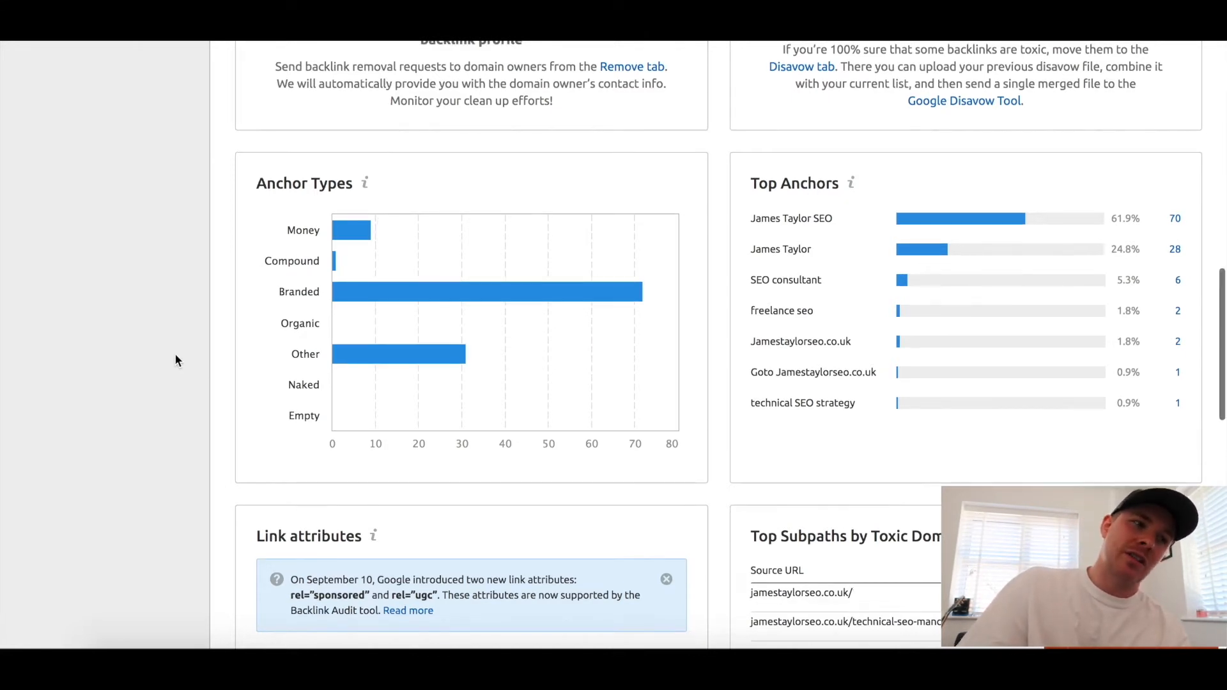
- Examine the anchor types, top anchors and the remove and disavow summaries in the Backlink Audit overview
scroll(667, 237, up, 2)
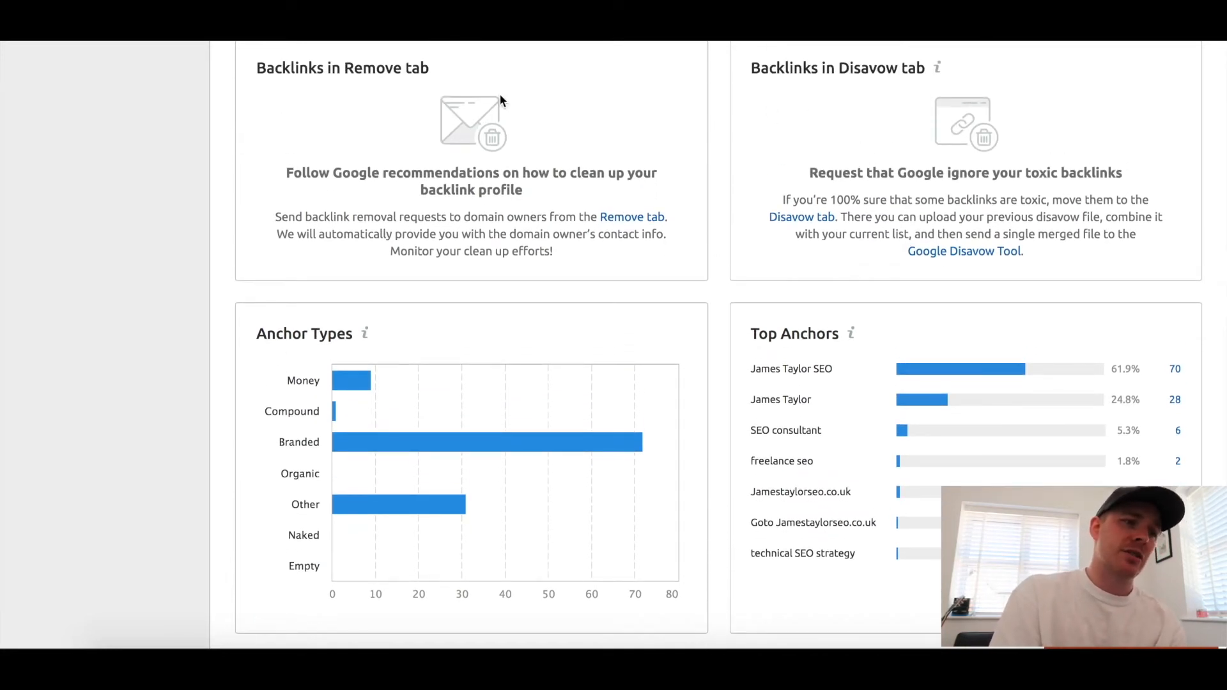
mouse_move(934, 71)
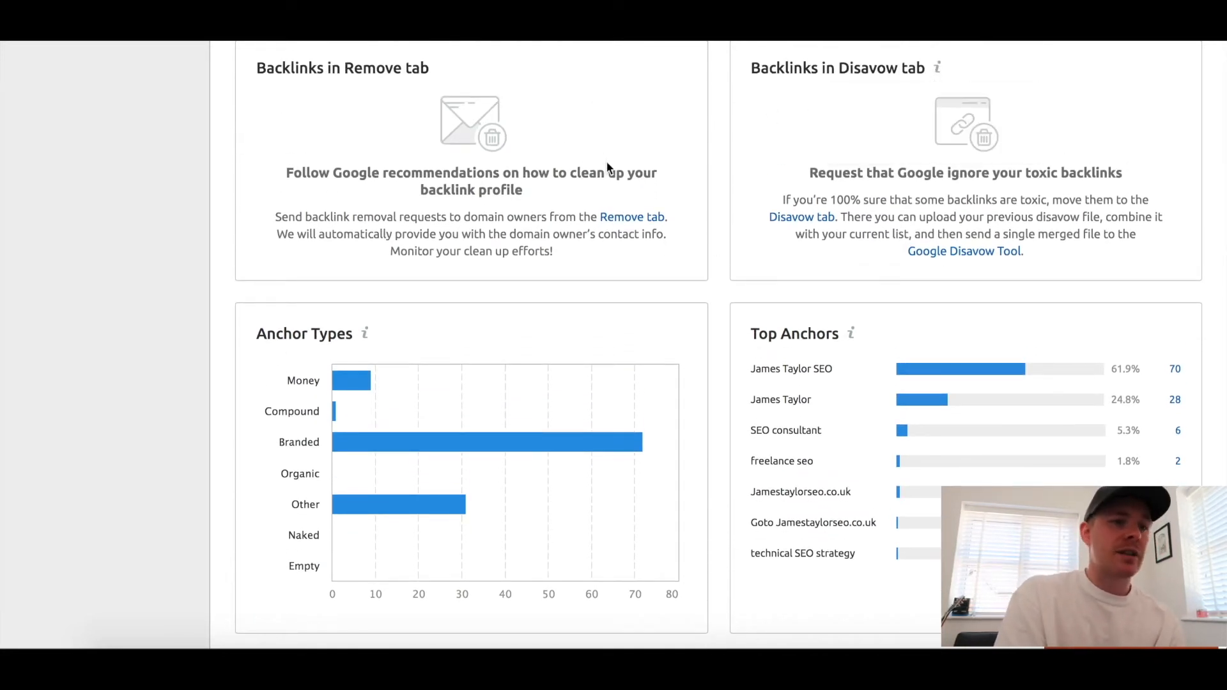
scroll(884, 336, down, 1)
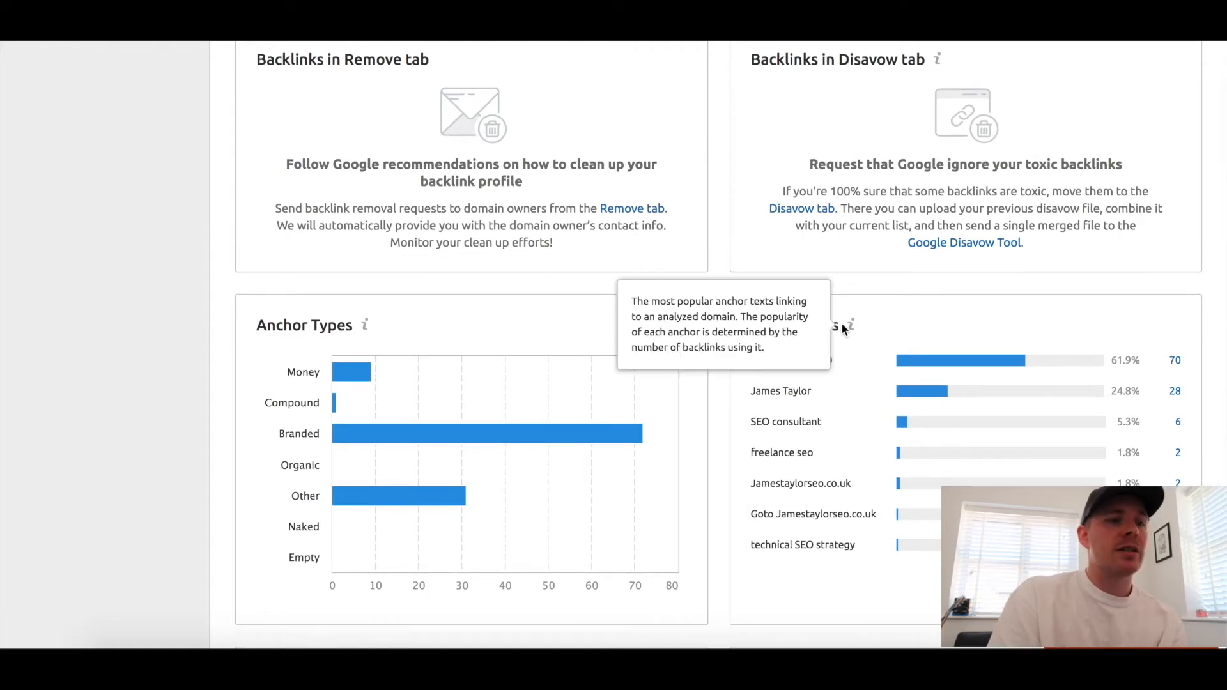
scroll(97, 234, down, 1)
scroll(97, 234, up, 1)
scroll(97, 234, down, 10)
scroll(97, 238, down, 2)
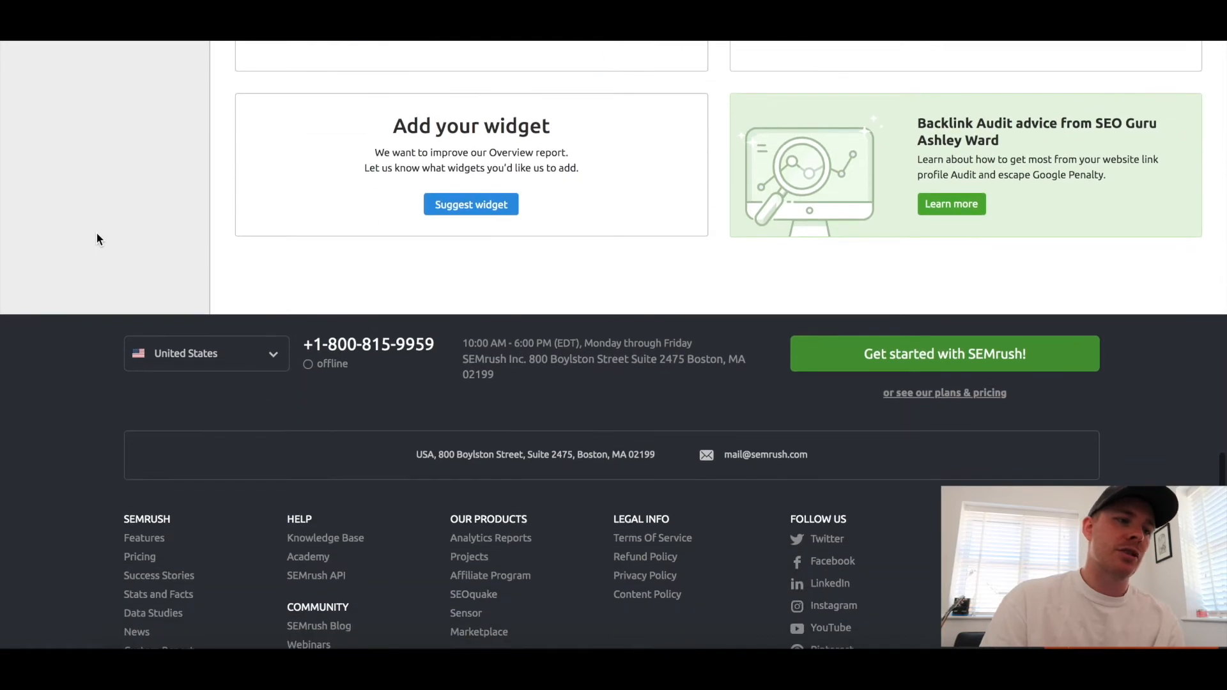
scroll(97, 239, up, 10)
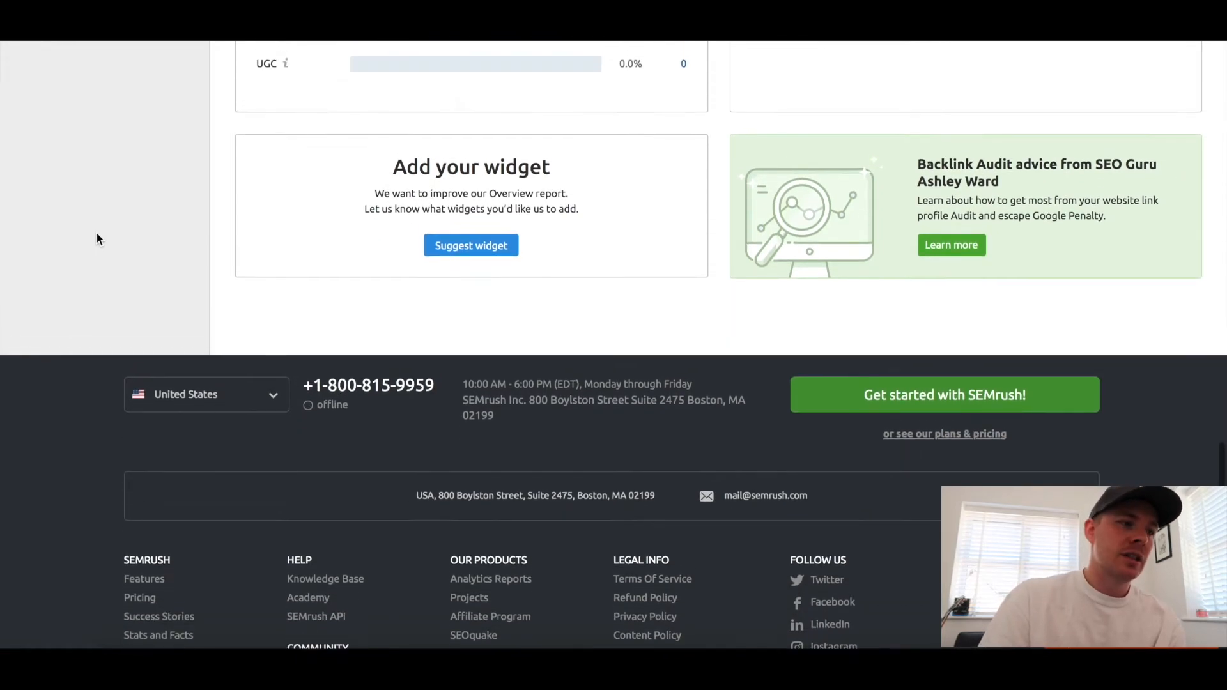
scroll(97, 238, up, 3)
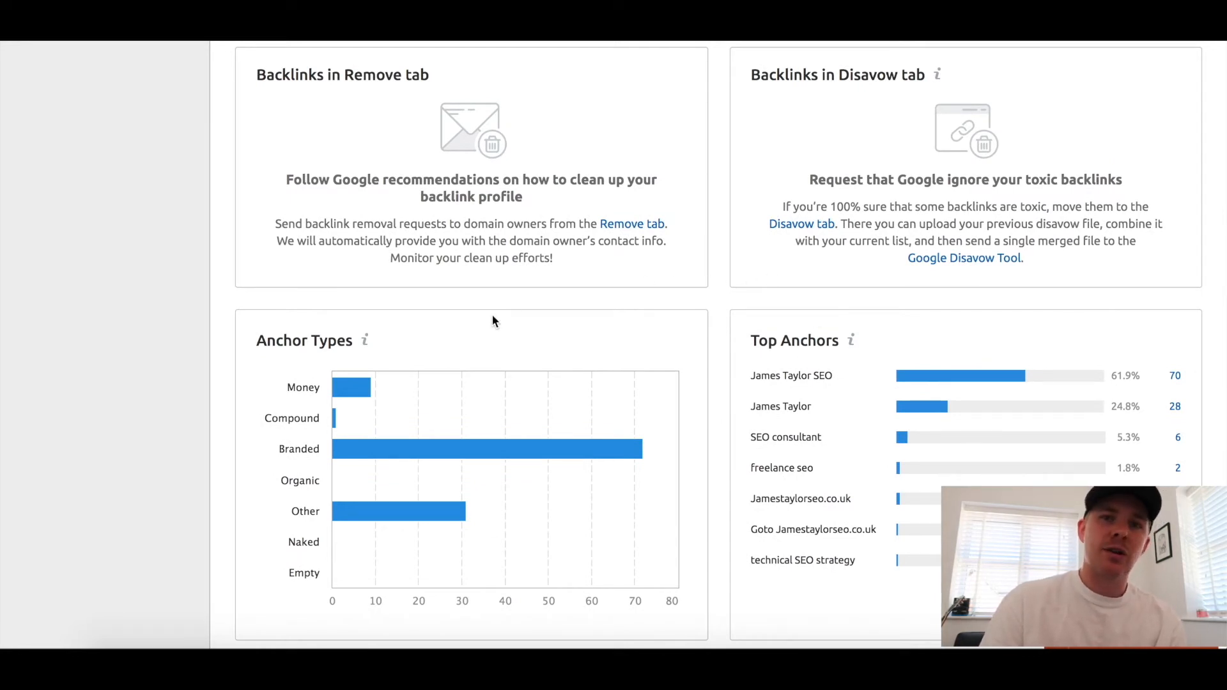
mouse_move(460, 452)
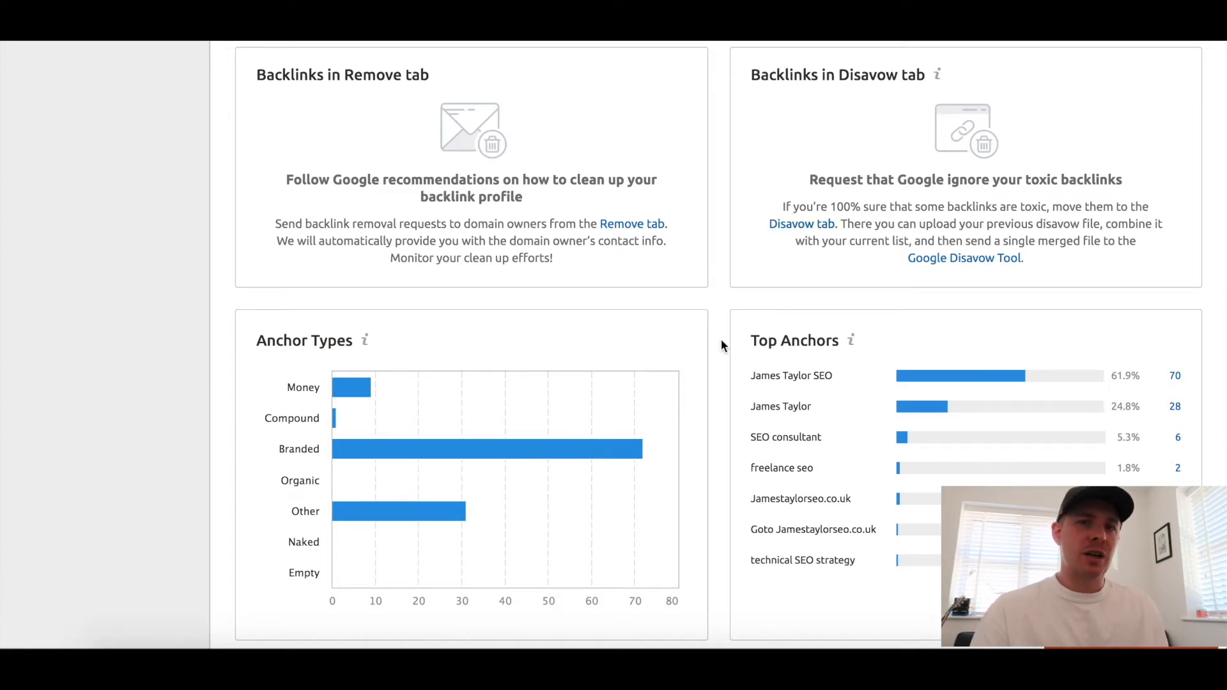
mouse_move(851, 342)
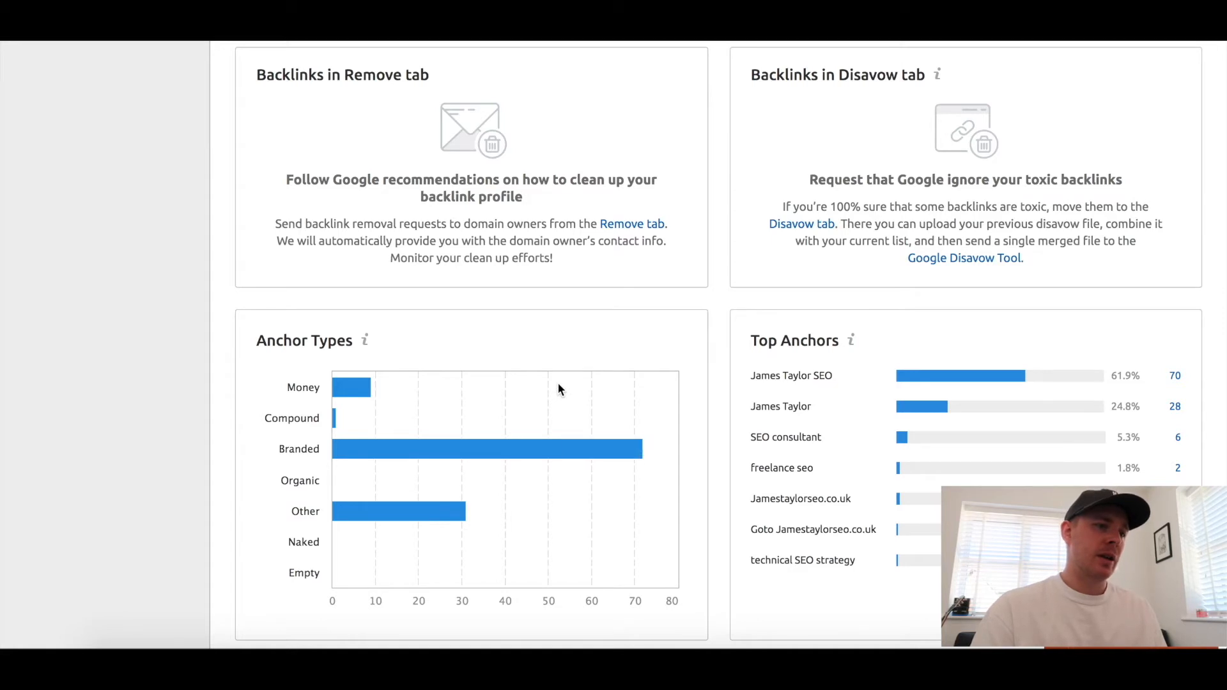
scroll(557, 387, up, 1)
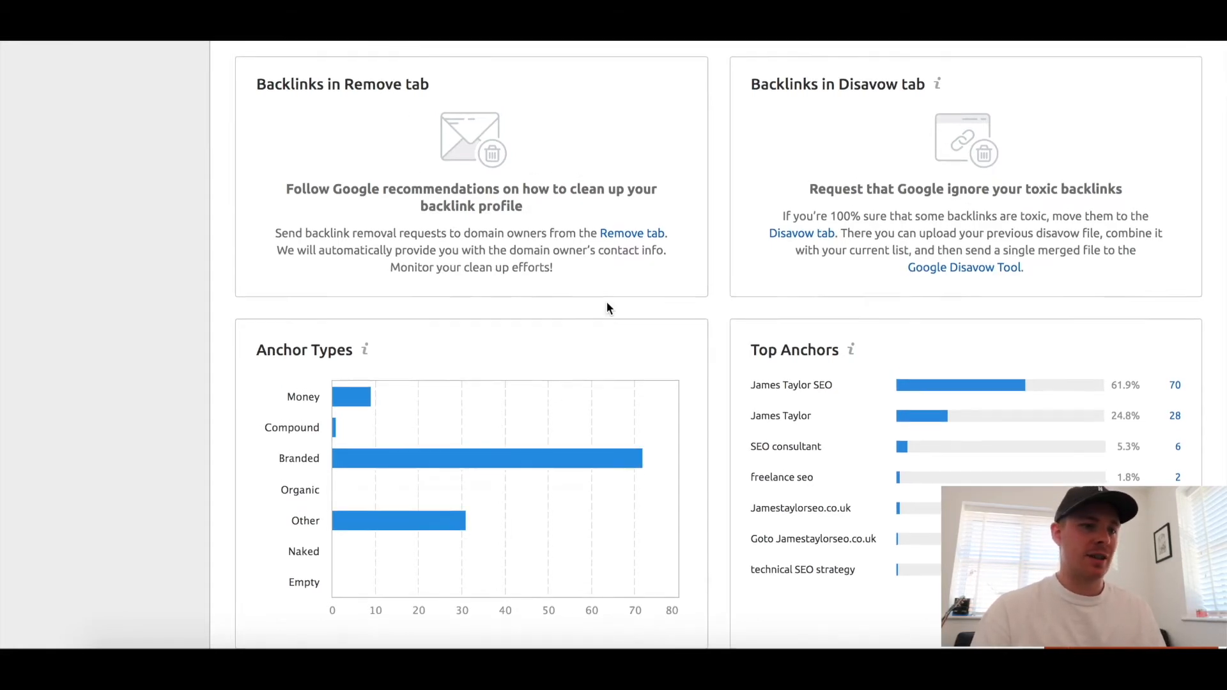
scroll(607, 303, up, 5)
scroll(607, 303, up, 8)
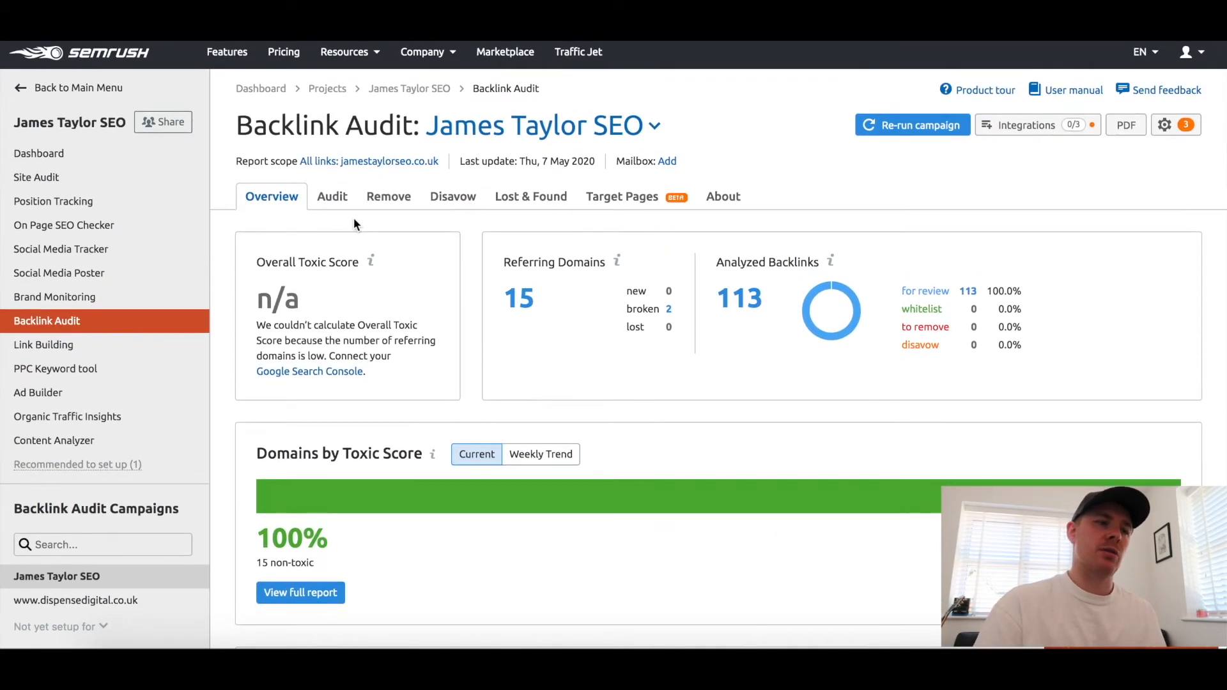
- Open the Audit report and look through the backlinks listed for review with their toxic scores
click(331, 207)
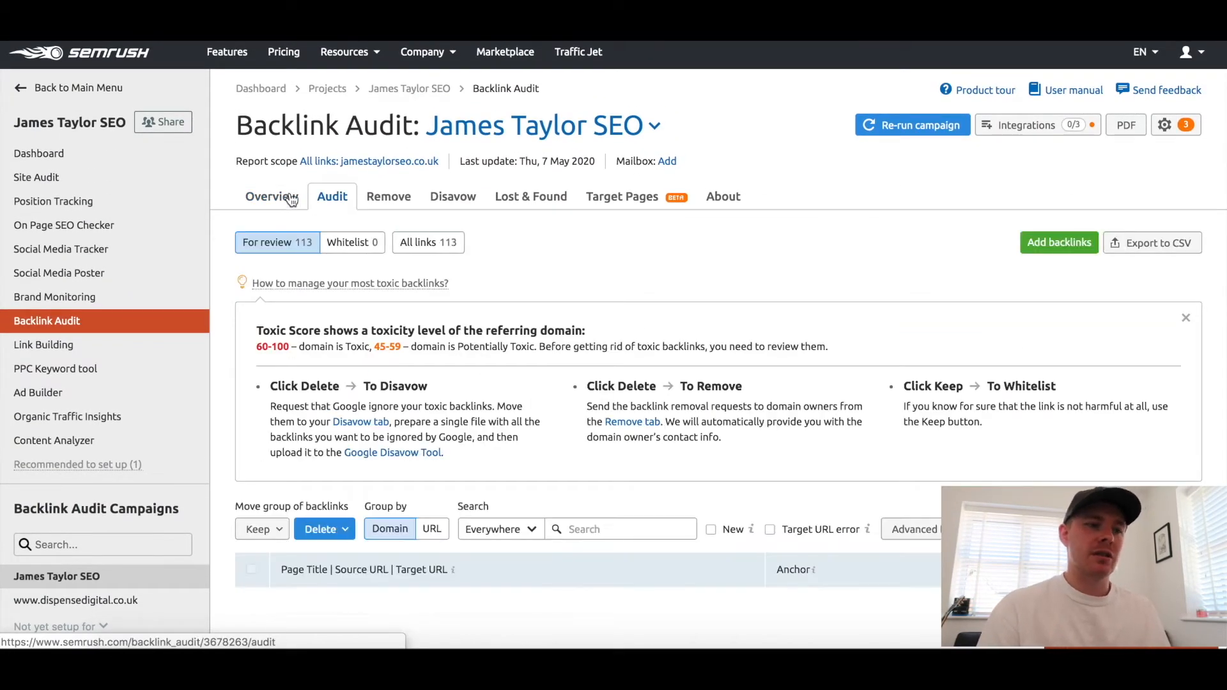
scroll(672, 385, down, 15)
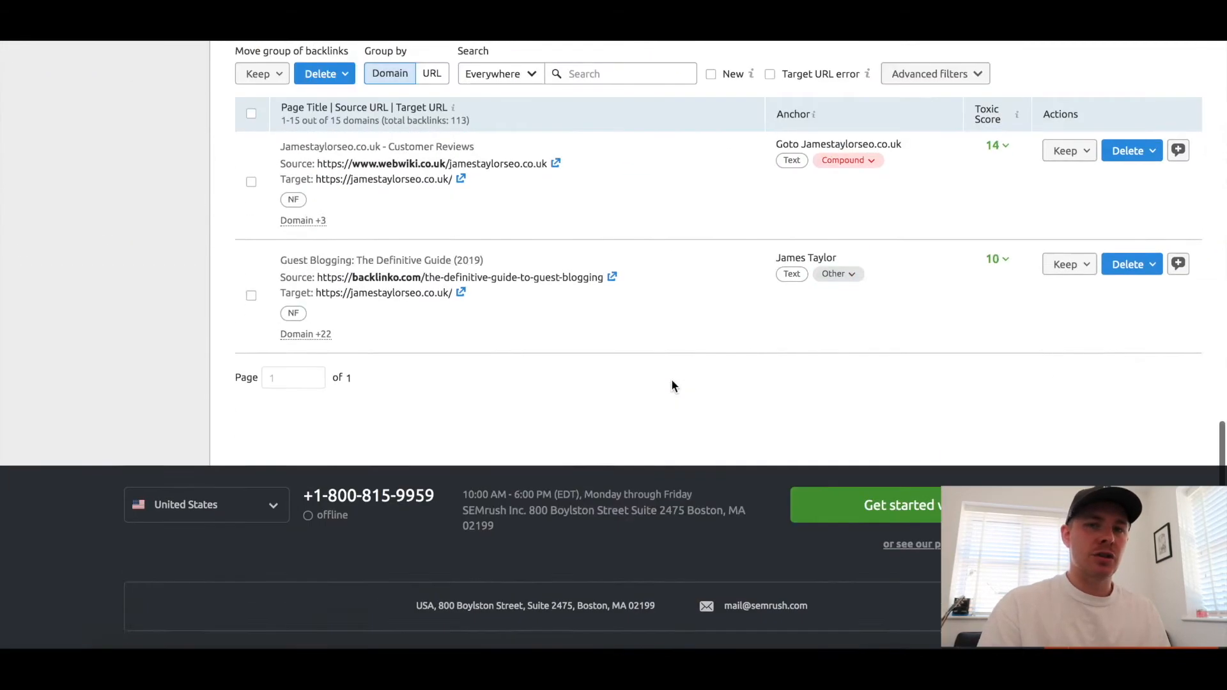
scroll(672, 385, up, 15)
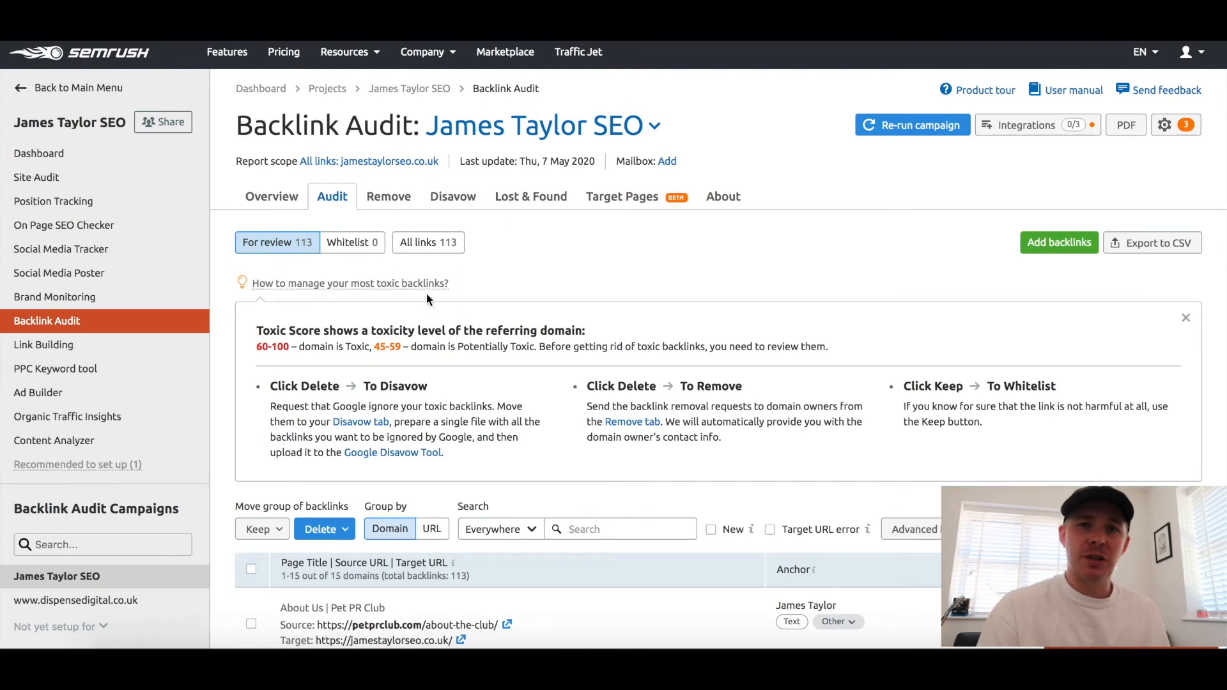
- View the Remove, Disavow, Lost & Found, Target Pages and About sections of the backlink audit one after another
click(371, 206)
click(438, 197)
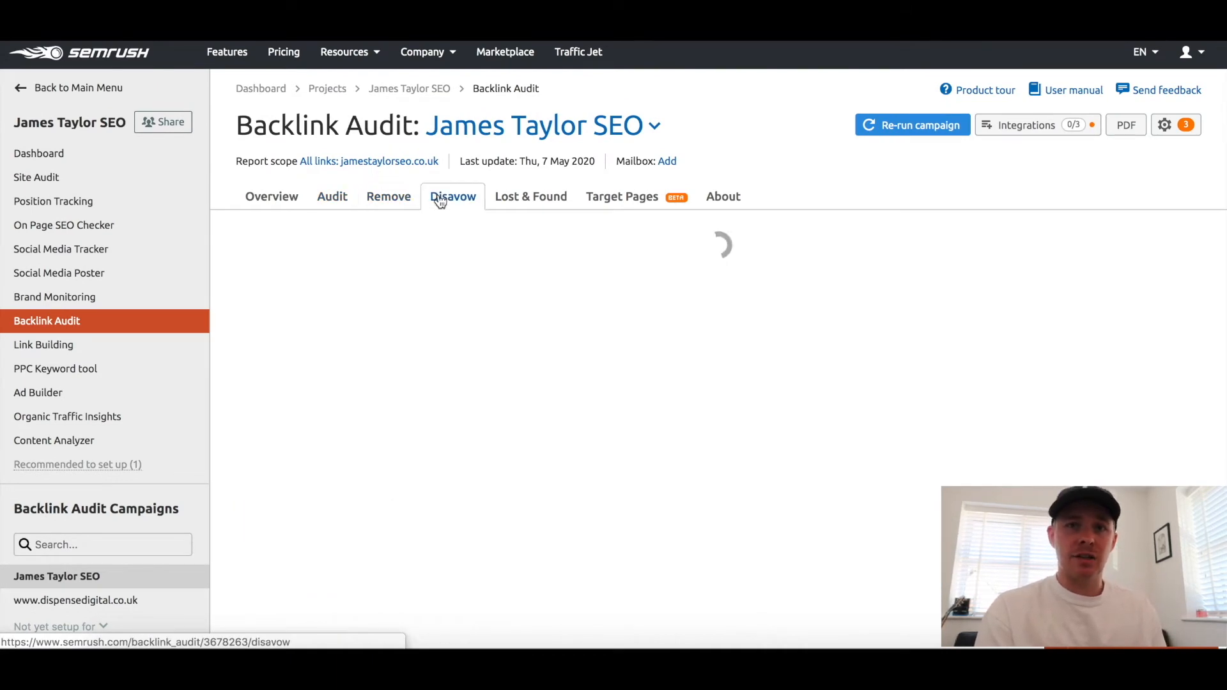
click(518, 200)
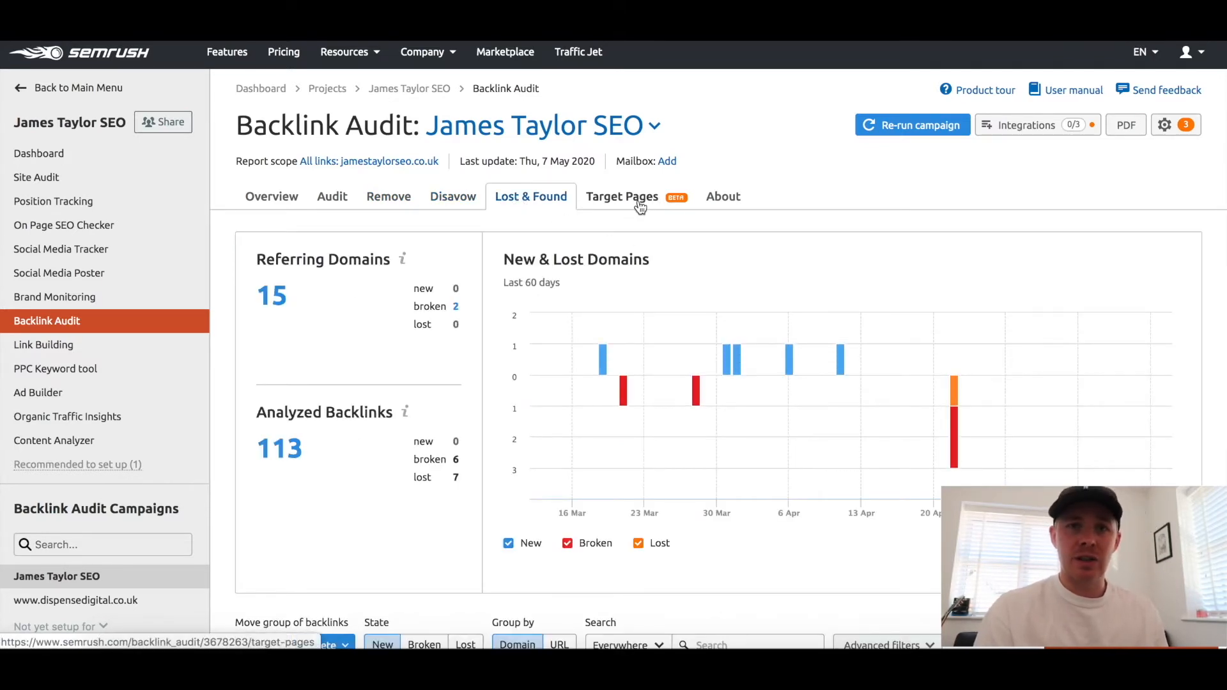
click(694, 203)
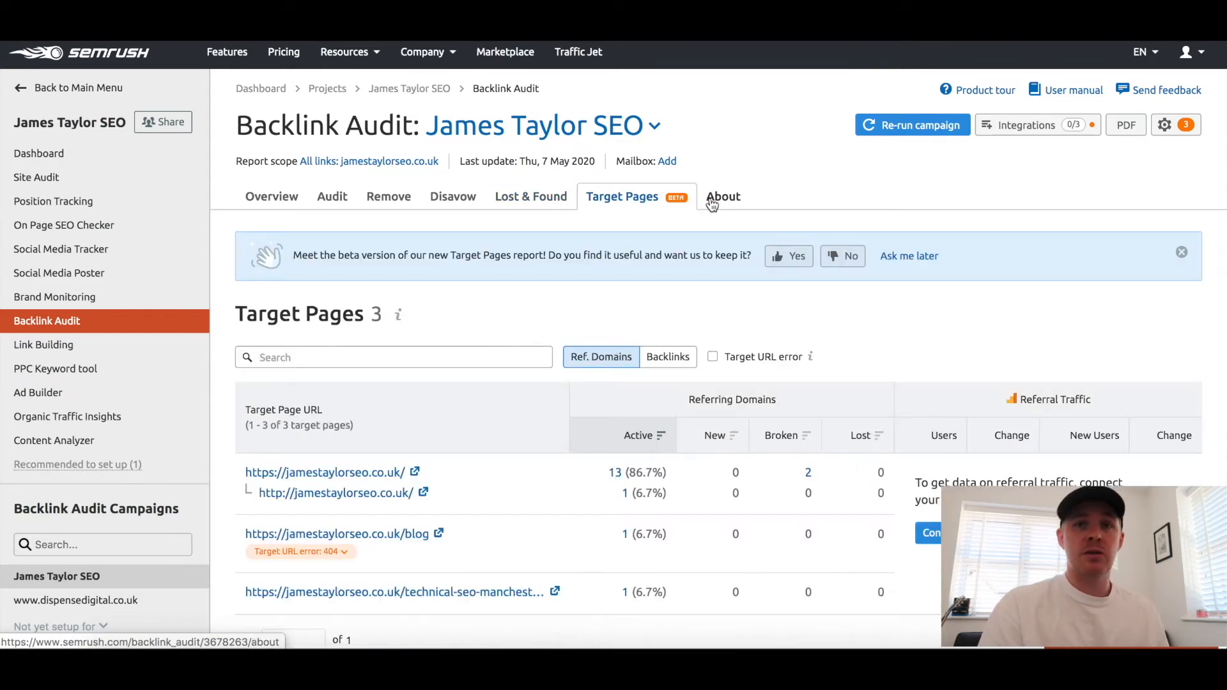
click(712, 203)
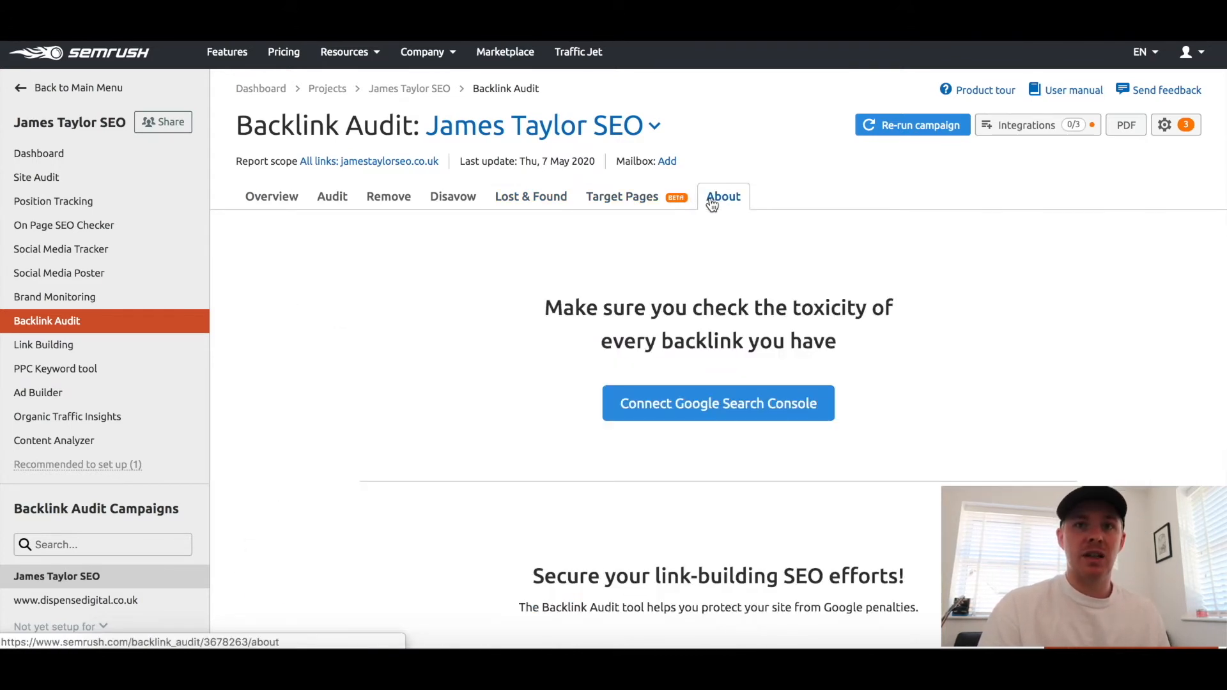
- Return to the Overview report and examine its backlink totals, anchor charts, link attributes and top subpaths by toxic domains
click(256, 203)
scroll(639, 285, down, 1)
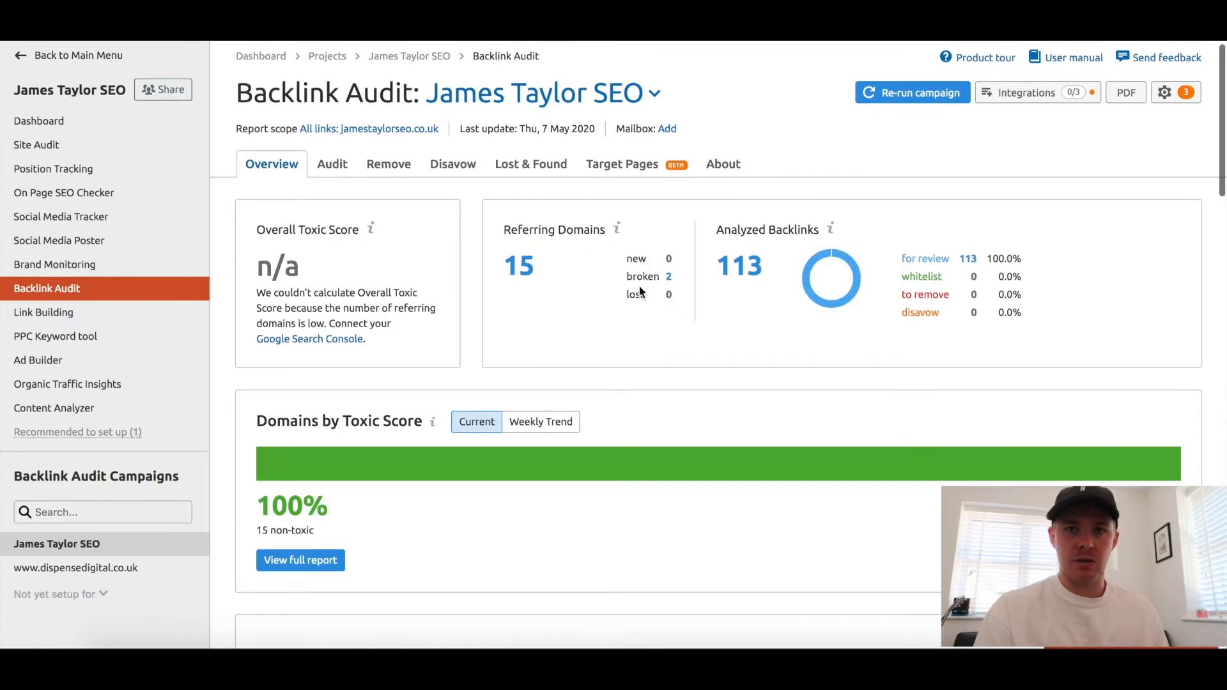
scroll(1017, 236, down, 4)
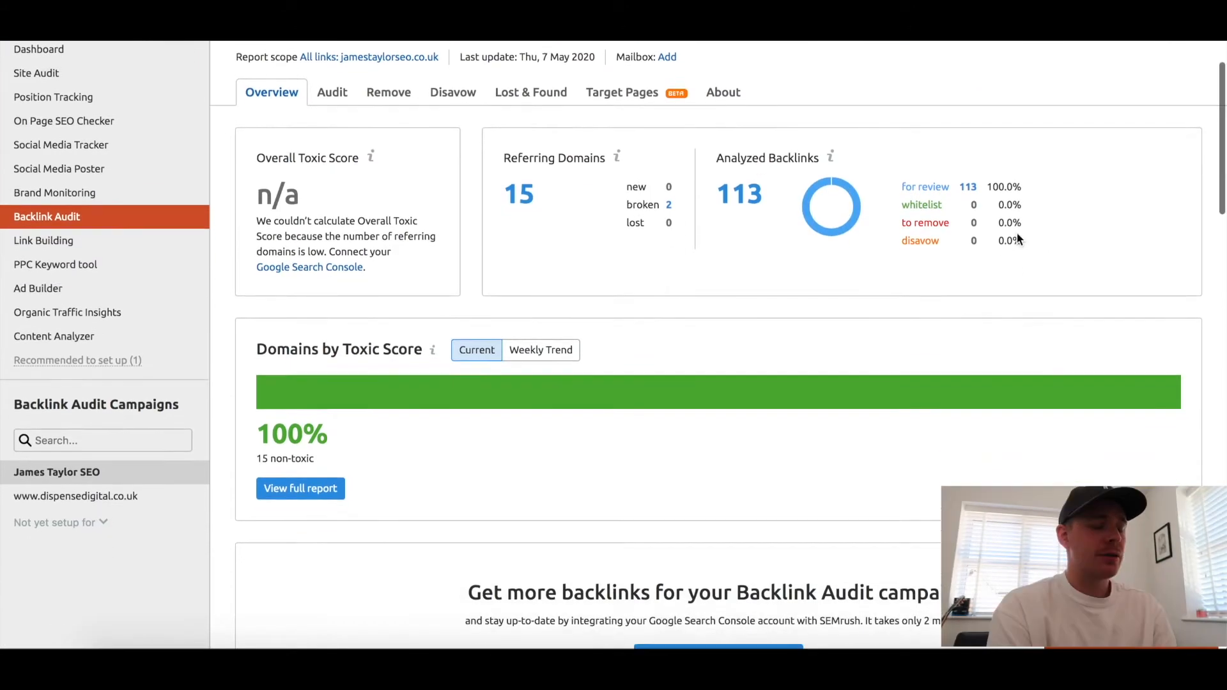
scroll(1017, 238, down, 8)
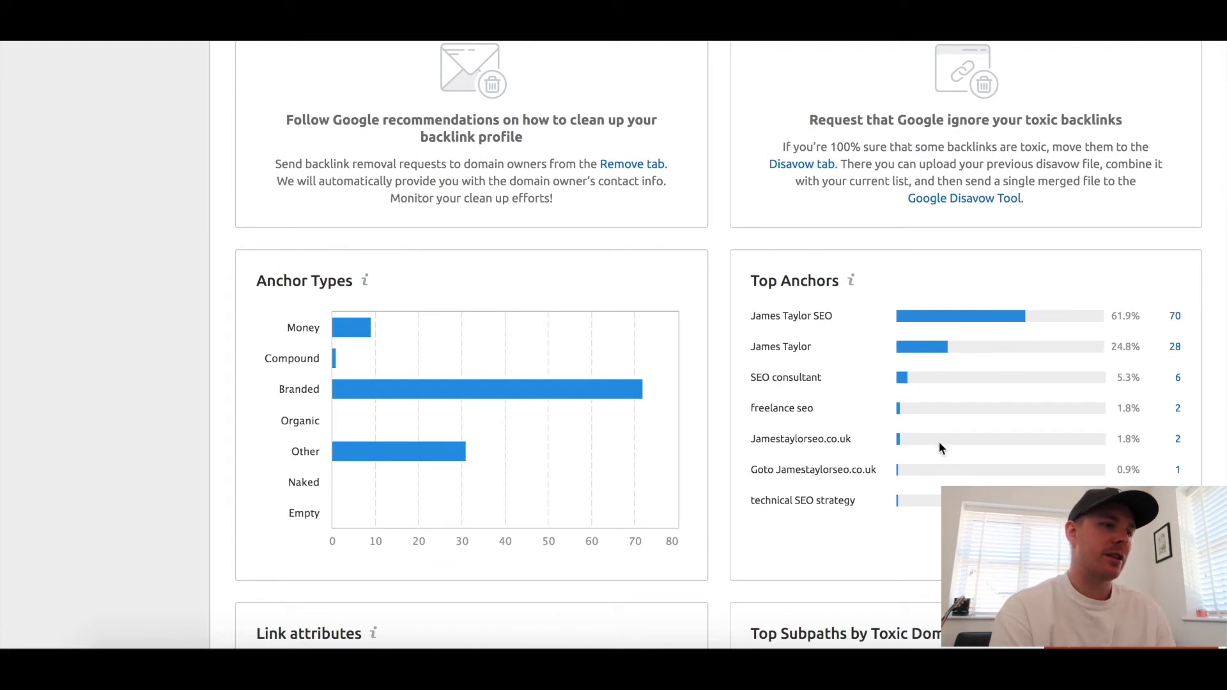
scroll(749, 393, up, 1)
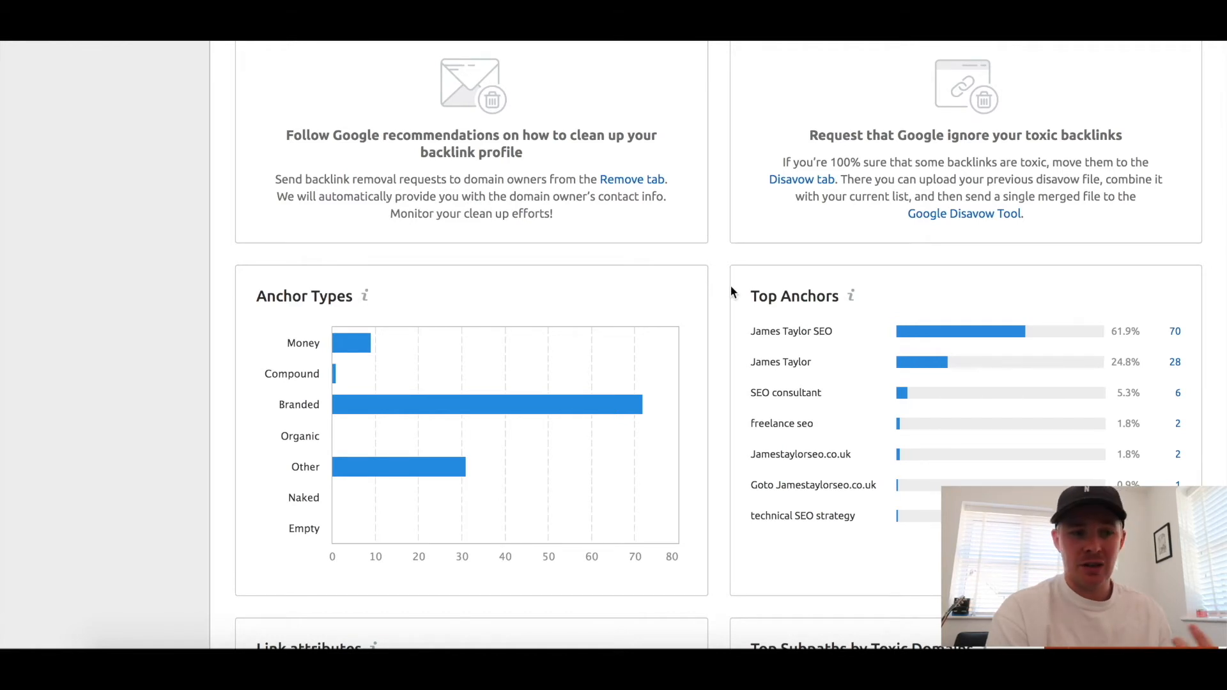
scroll(726, 309, up, 1)
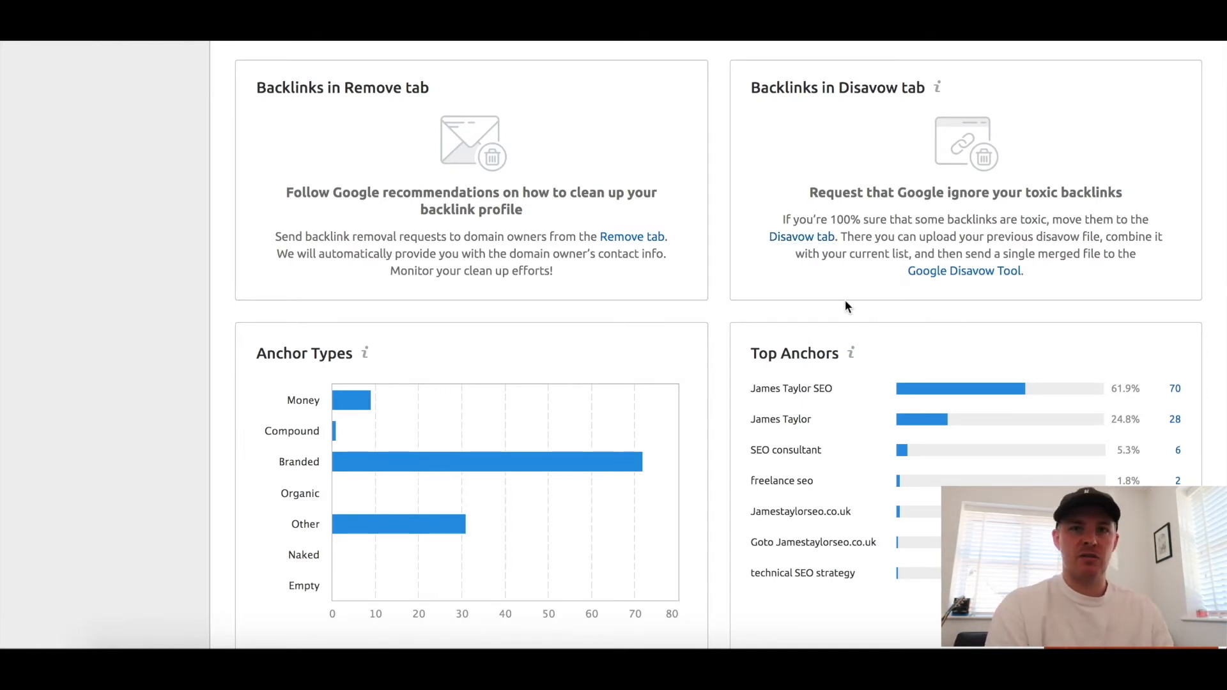
scroll(845, 300, down, 1)
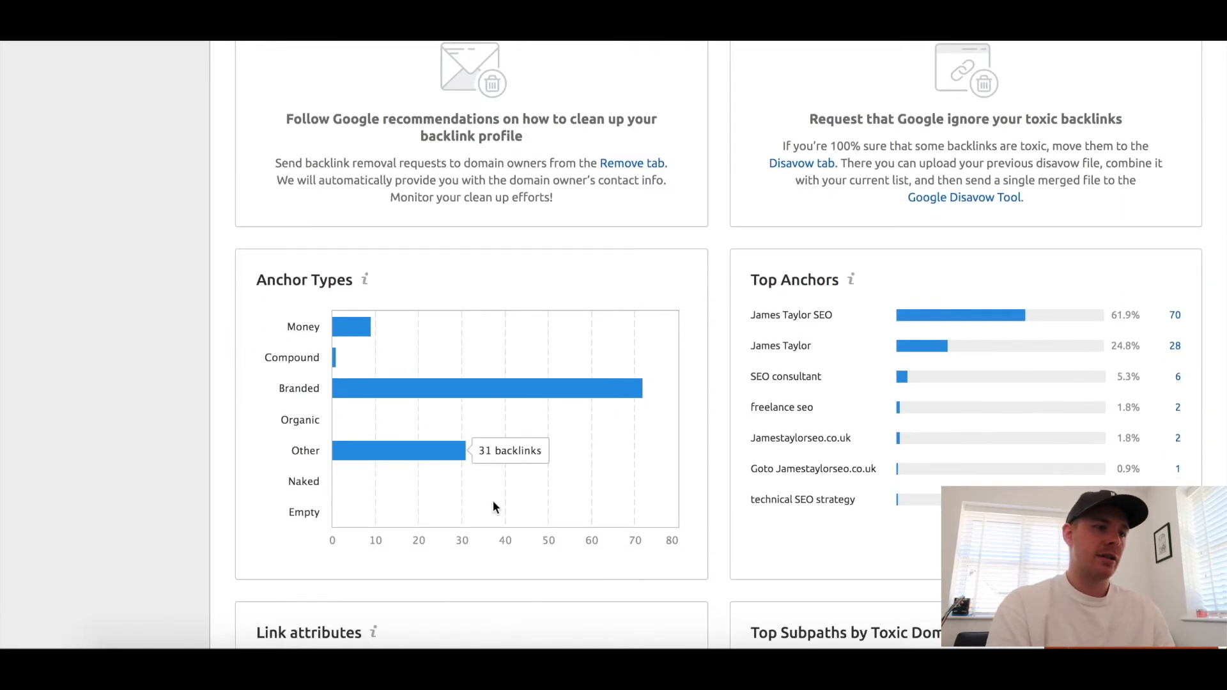
scroll(520, 503, down, 3)
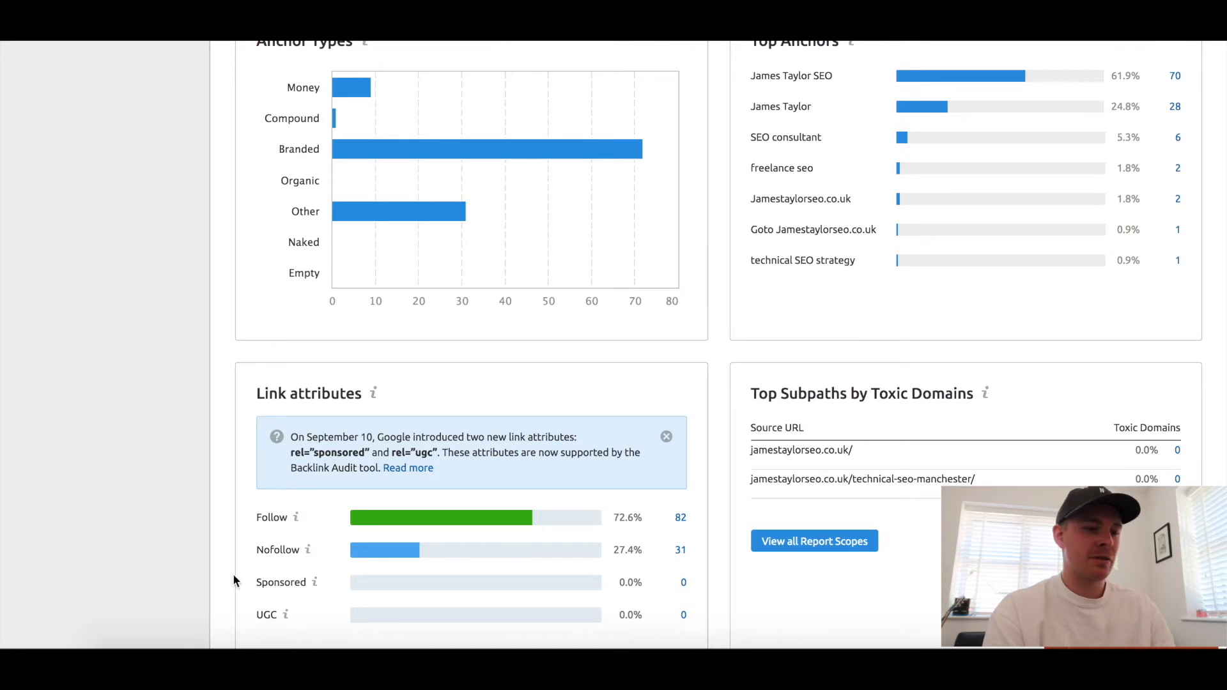
scroll(675, 580, down, 3)
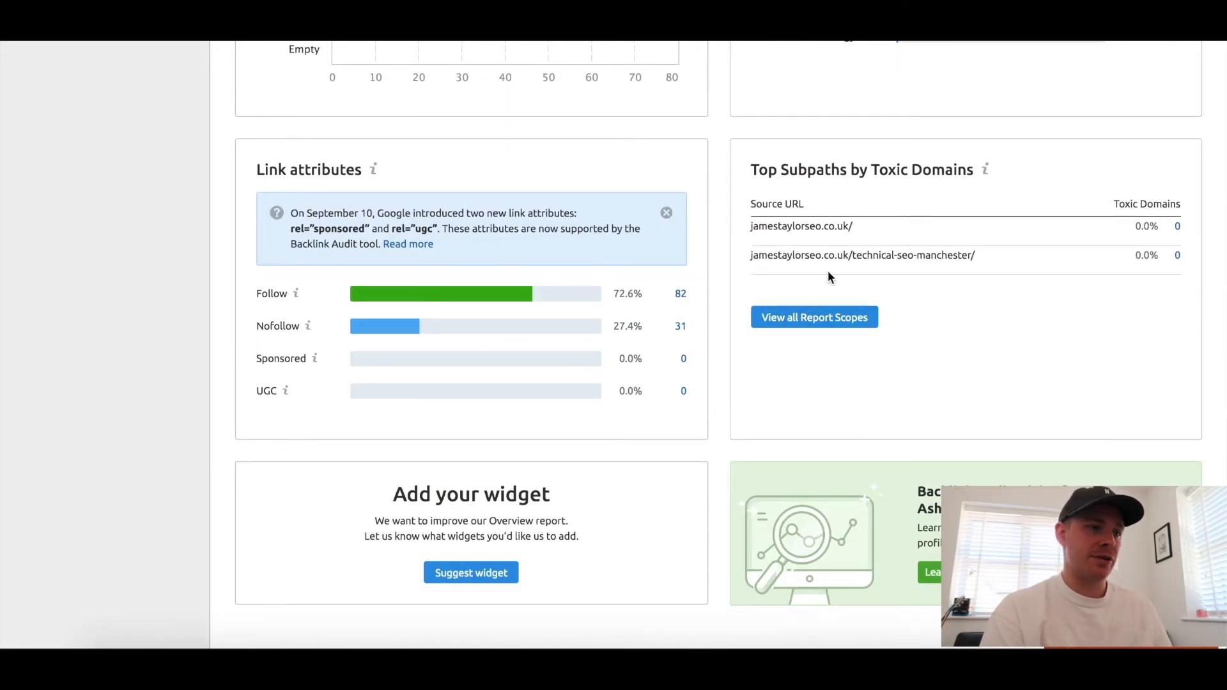
scroll(827, 270, up, 15)
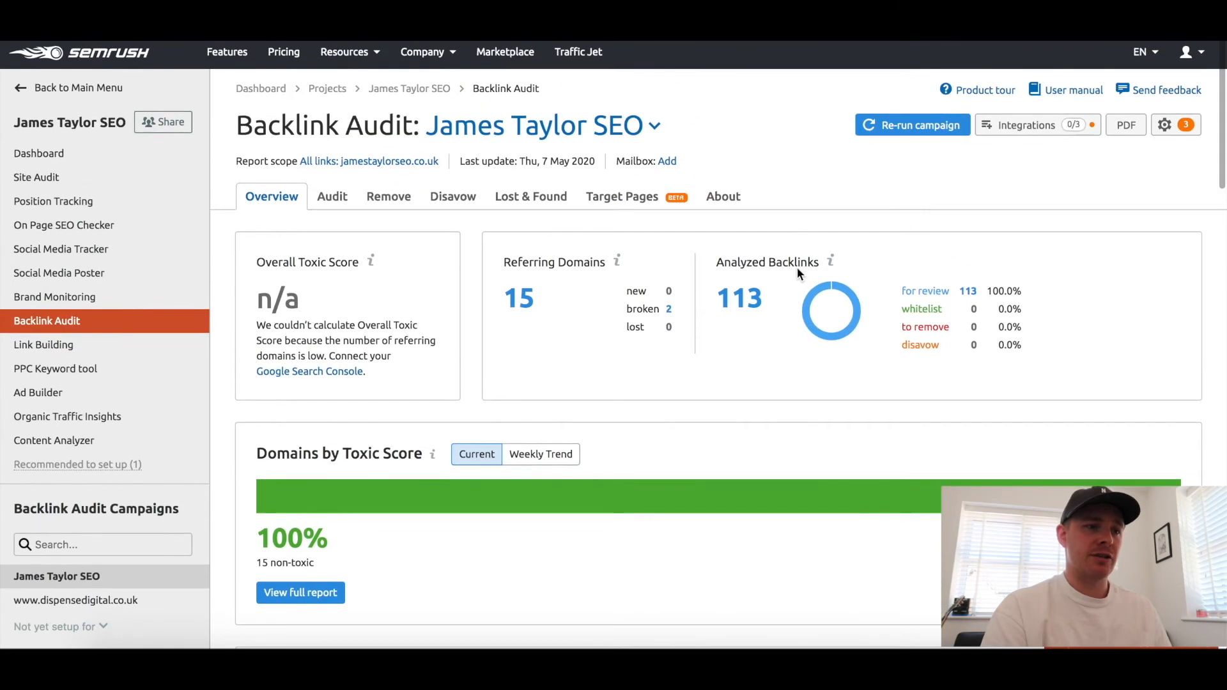
- Reopen the Audit report and examine the anchors and toxic scores of all the referring domains
click(323, 202)
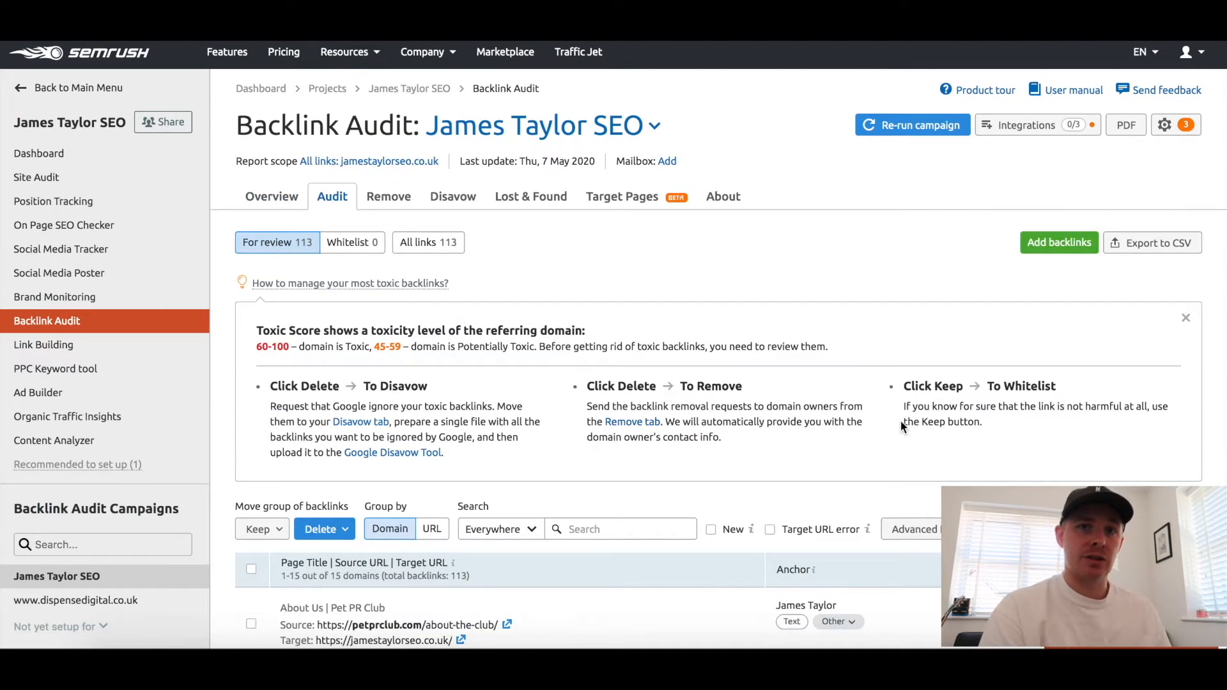
scroll(900, 425, down, 7)
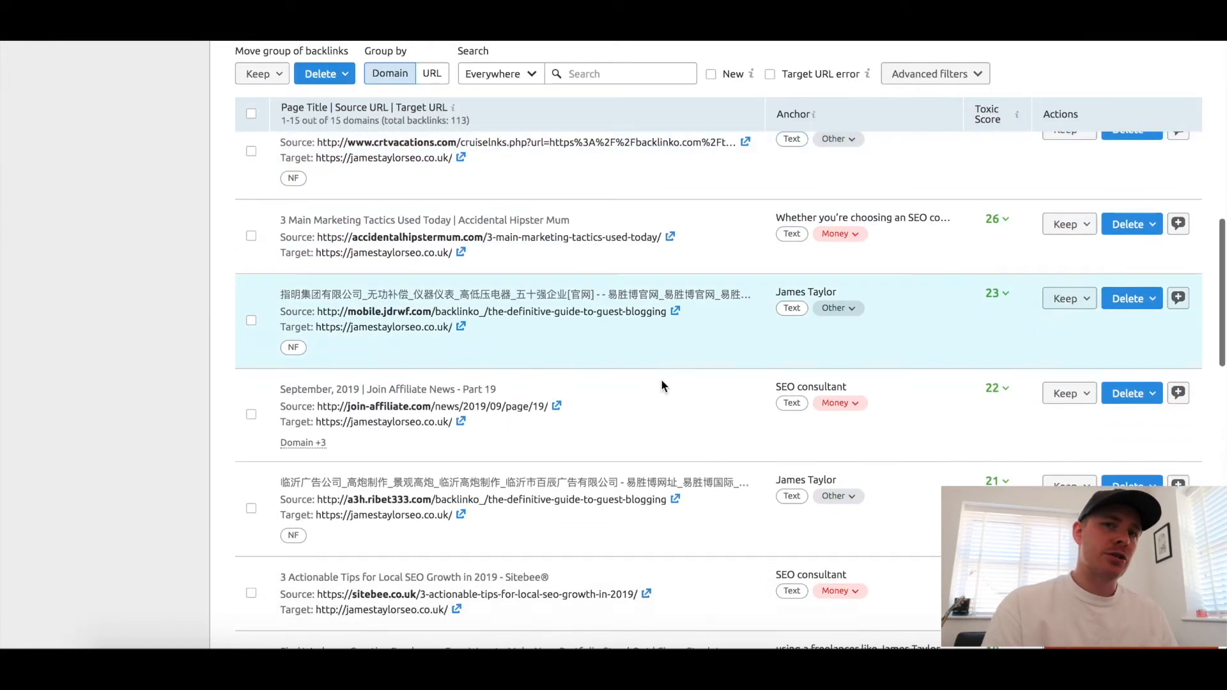
scroll(853, 313, down, 10)
scroll(851, 311, down, 5)
scroll(851, 311, up, 12)
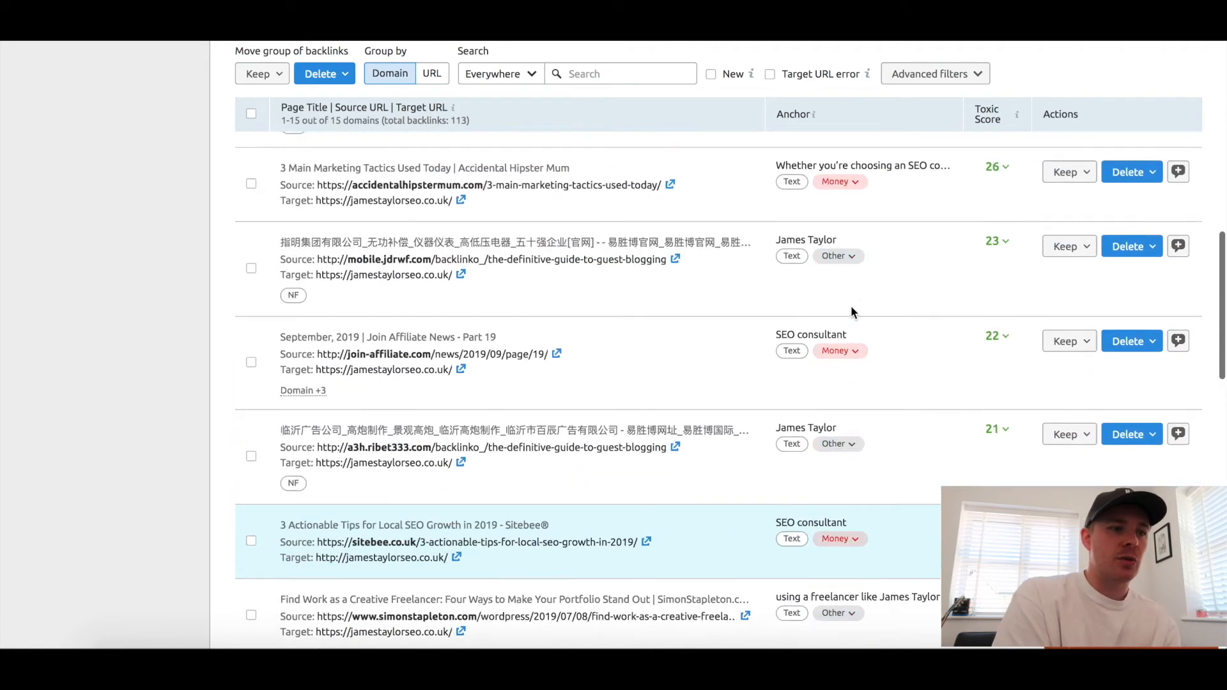
scroll(851, 311, up, 11)
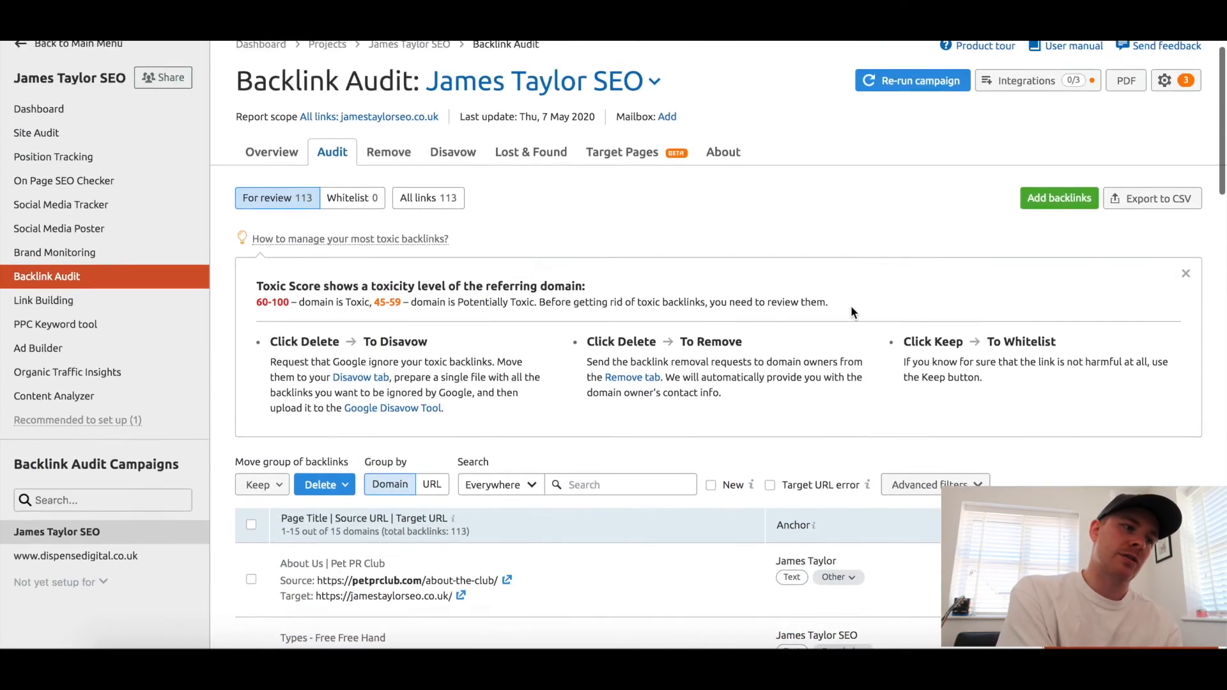
scroll(851, 312, up, 1)
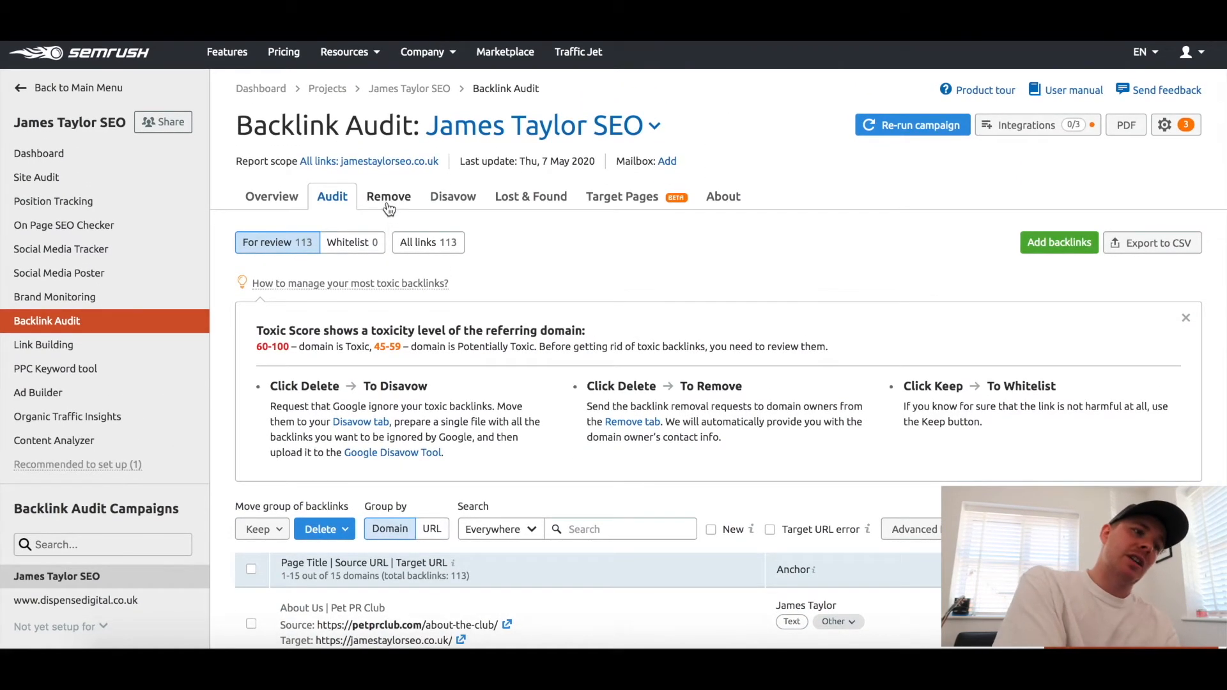
- Check the Disavow list and the Remove list, and go back to the Audit report's backlinks for review
click(456, 193)
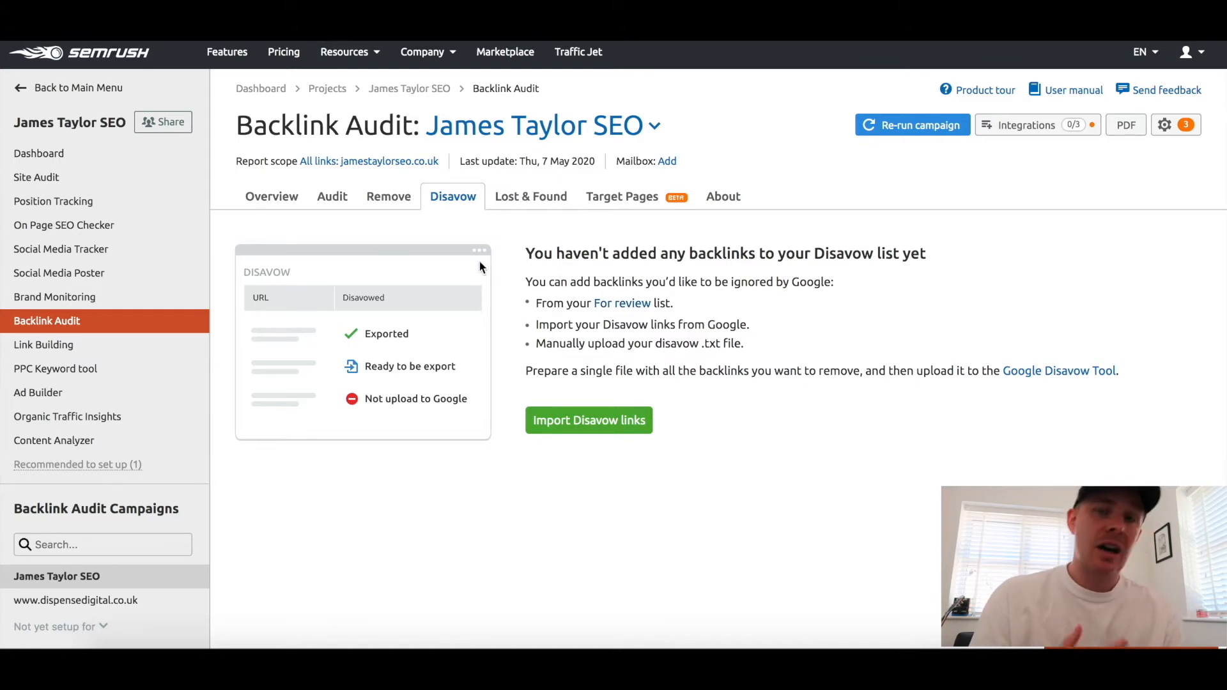
click(385, 201)
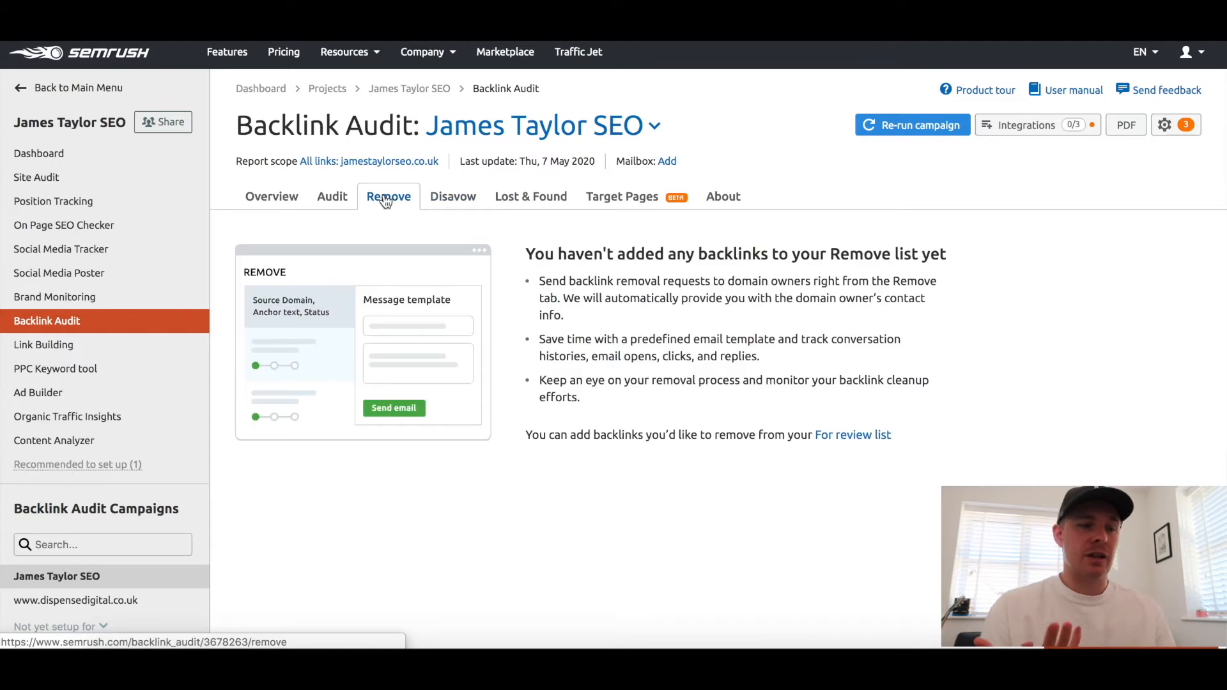
click(332, 200)
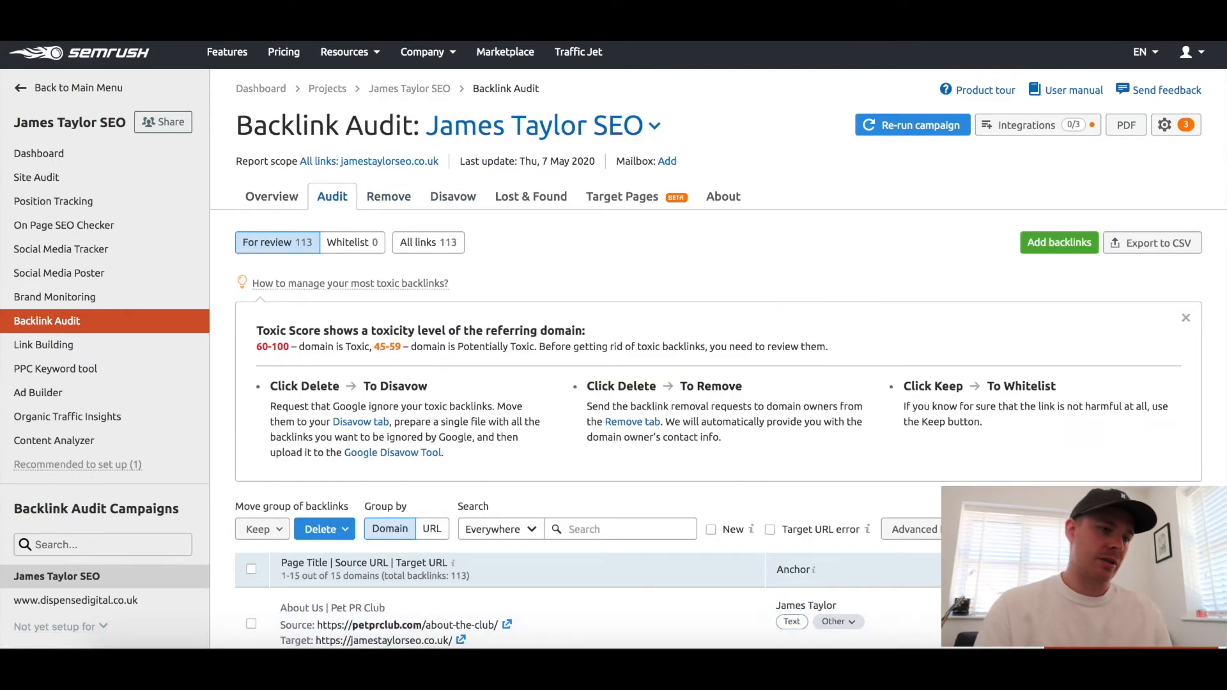
mouse_move(1017, 568)
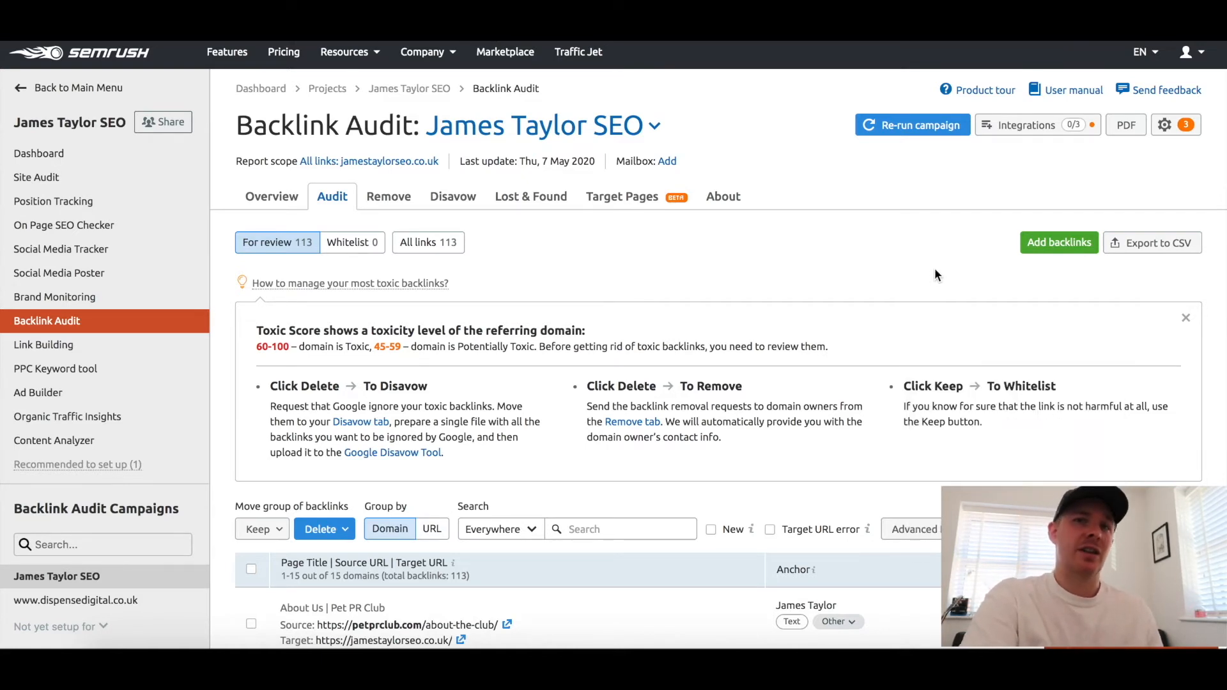
- Open the Remove section and read its explanation of sending backlink removal requests to domain owners
click(392, 196)
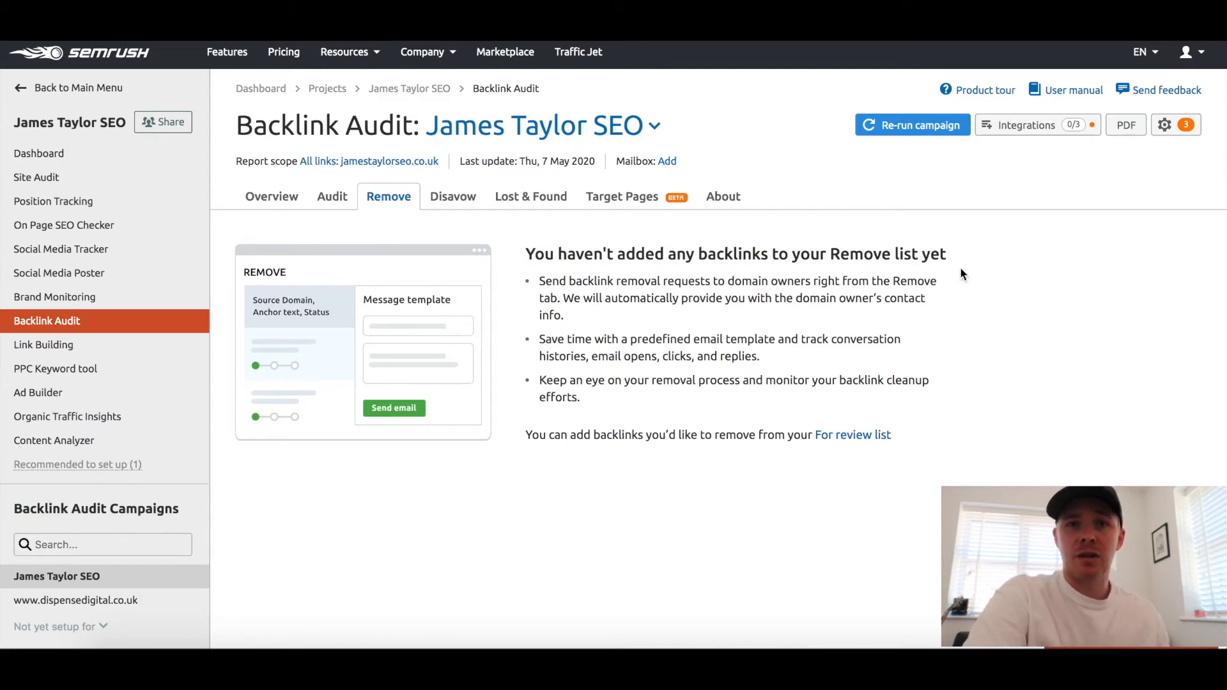
scroll(979, 294, down, 4)
scroll(982, 300, up, 4)
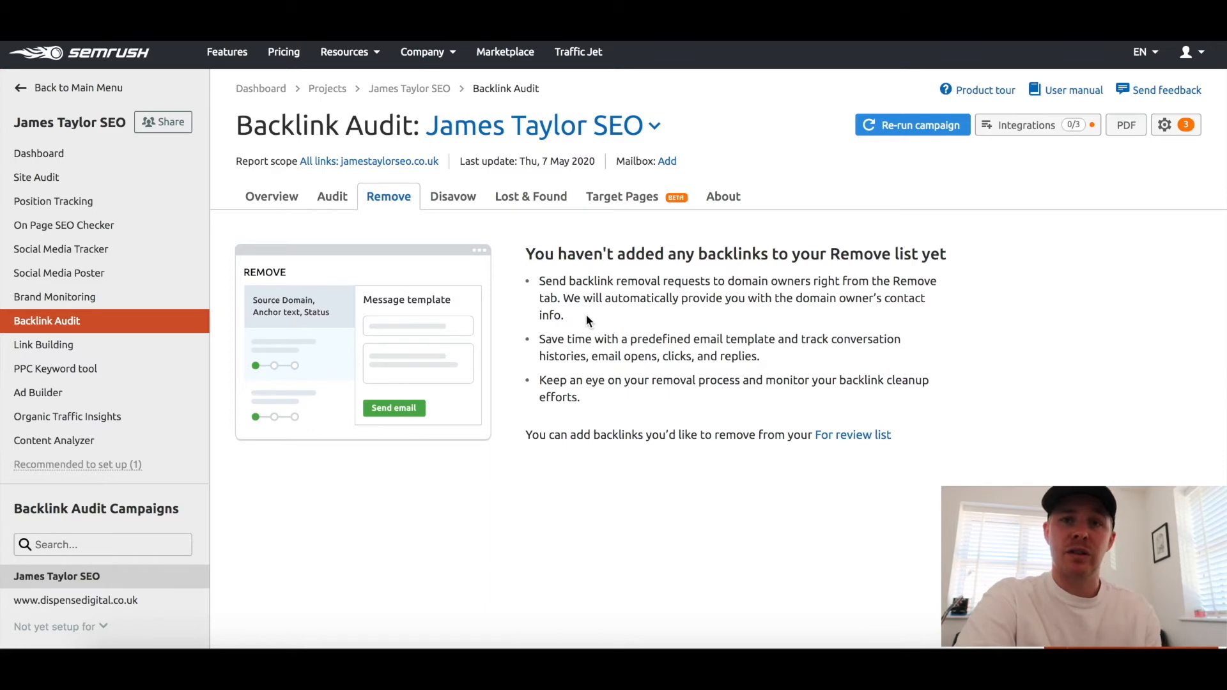
drag(585, 315, 540, 279)
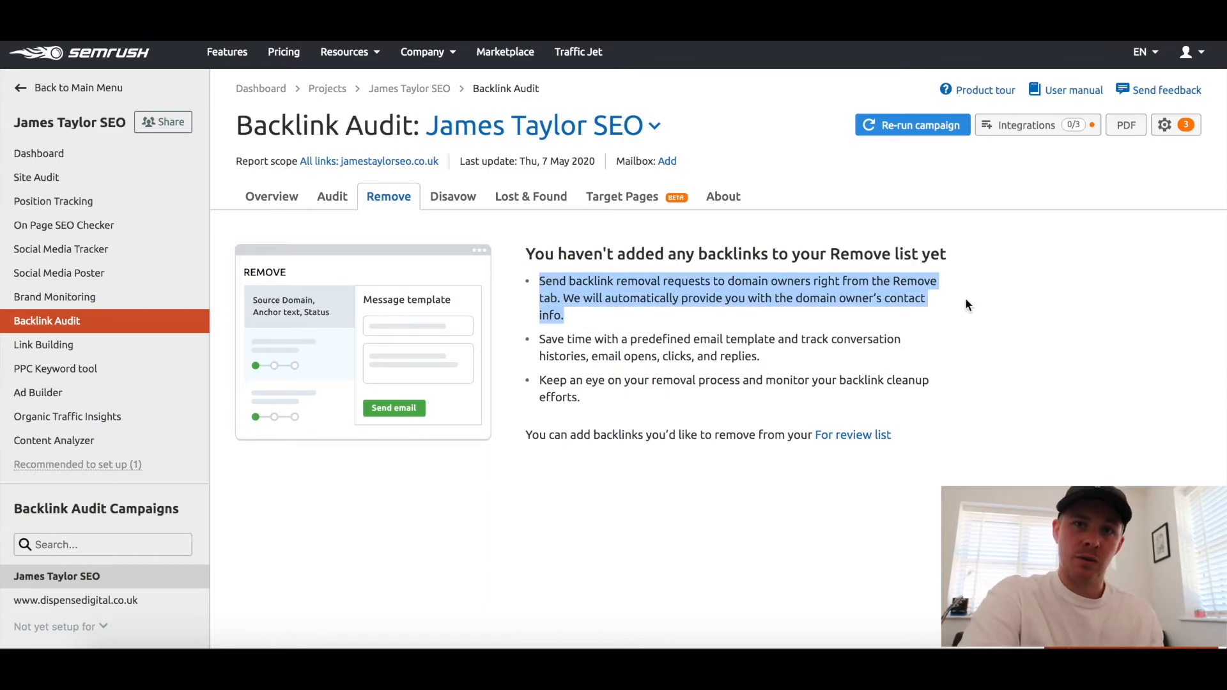
click(1045, 283)
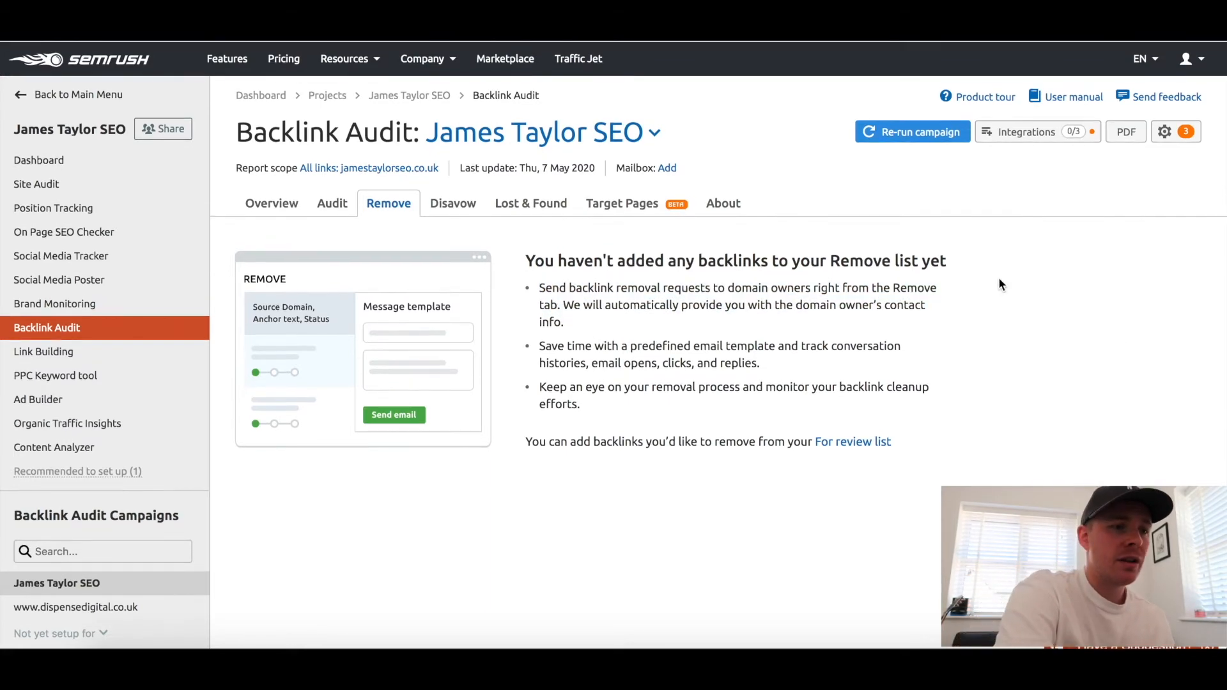
scroll(999, 280, down, 1)
scroll(999, 279, up, 1)
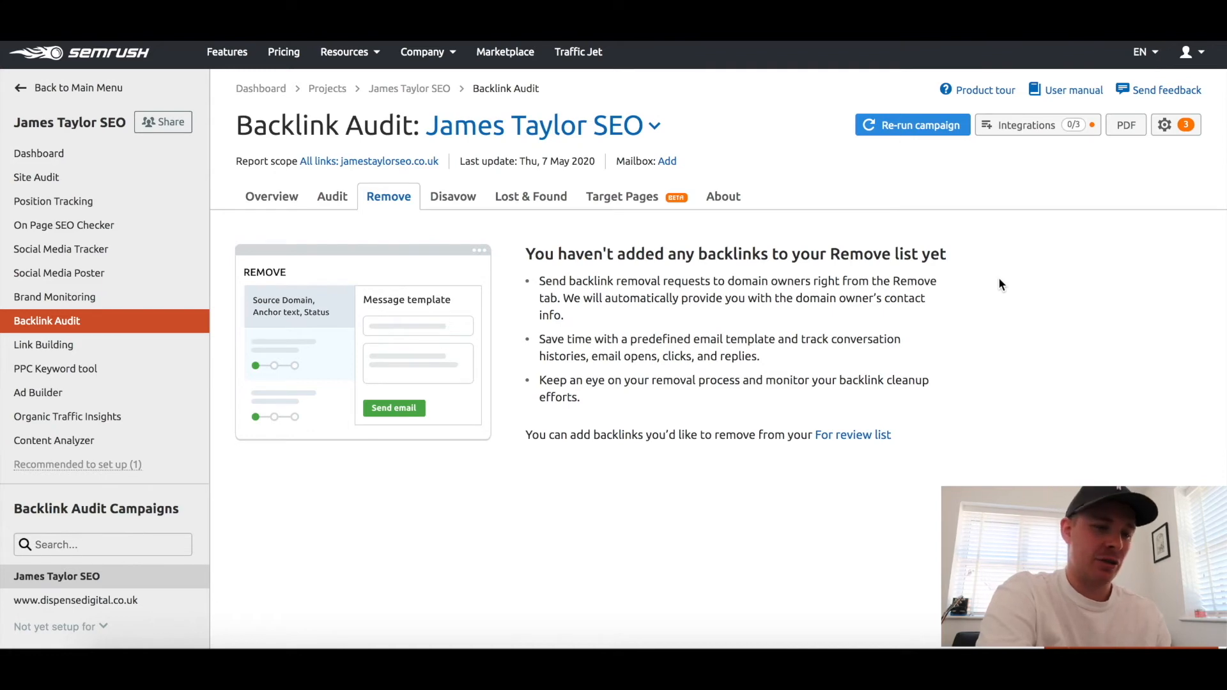
scroll(998, 278, up, 1)
scroll(998, 277, down, 1)
scroll(998, 277, up, 1)
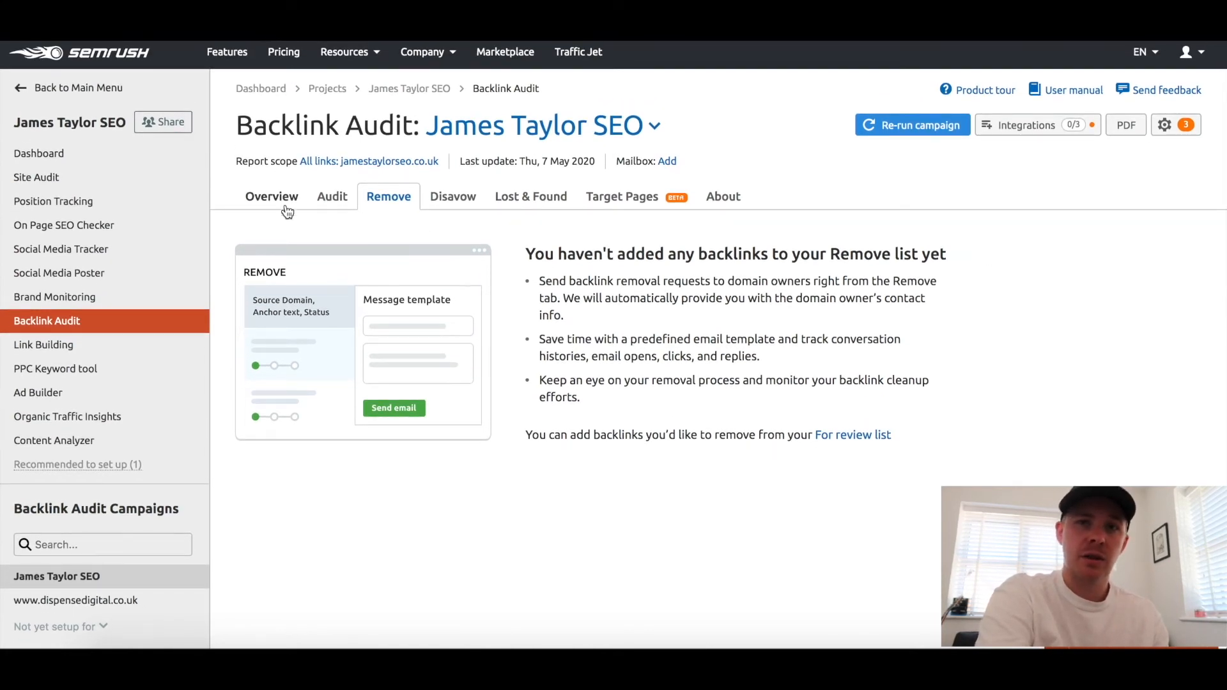
- Revisit the Audit report's guidance on managing toxic backlinks, and go back to the Overview report
click(342, 204)
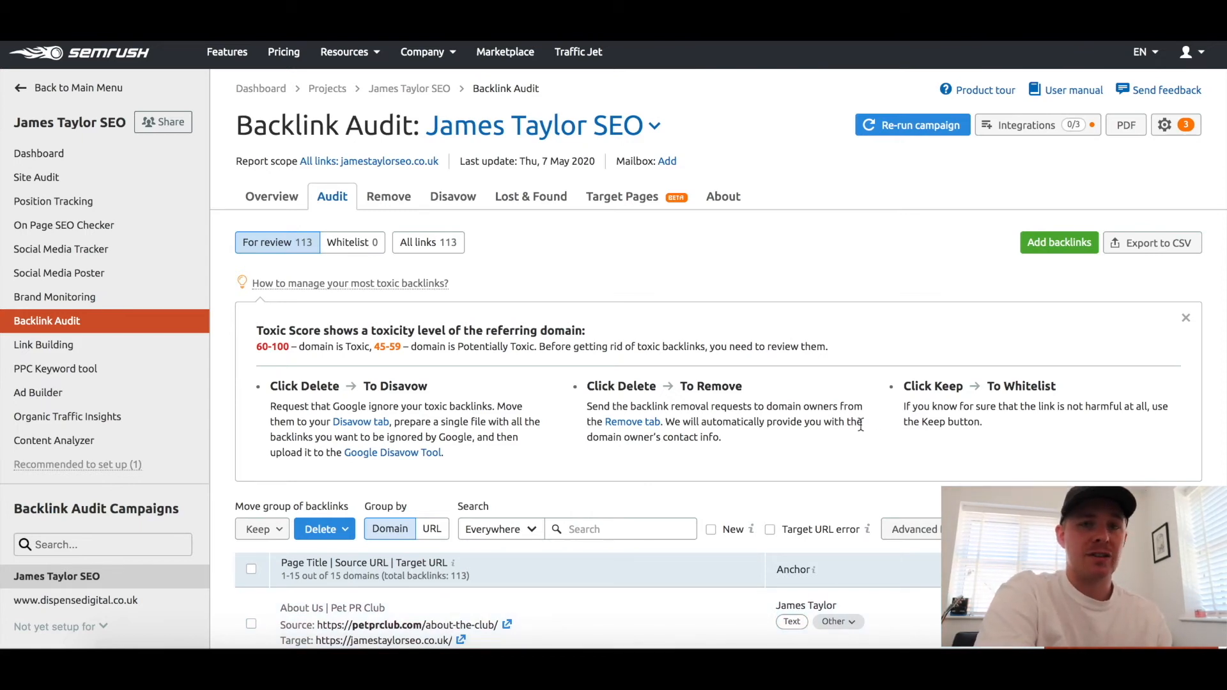
click(283, 197)
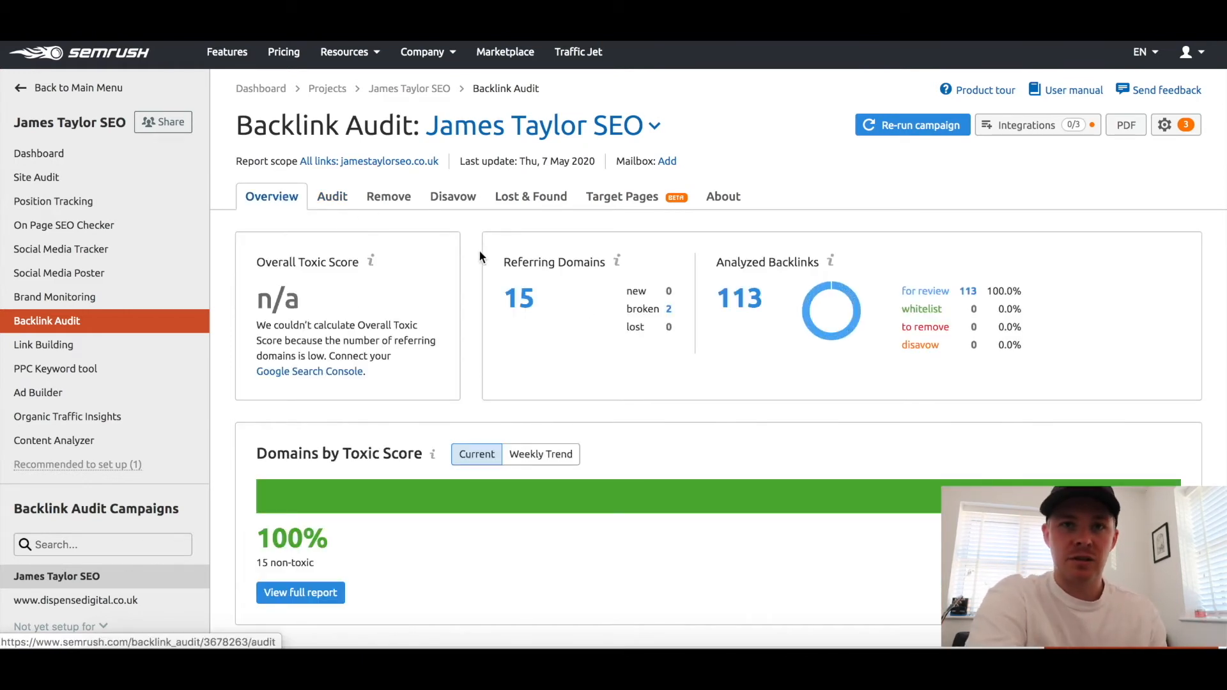
- Read the Disavow section's instructions for adding backlinks and preparing a file for the Google Disavow Tool, and return to the Overview report
click(459, 203)
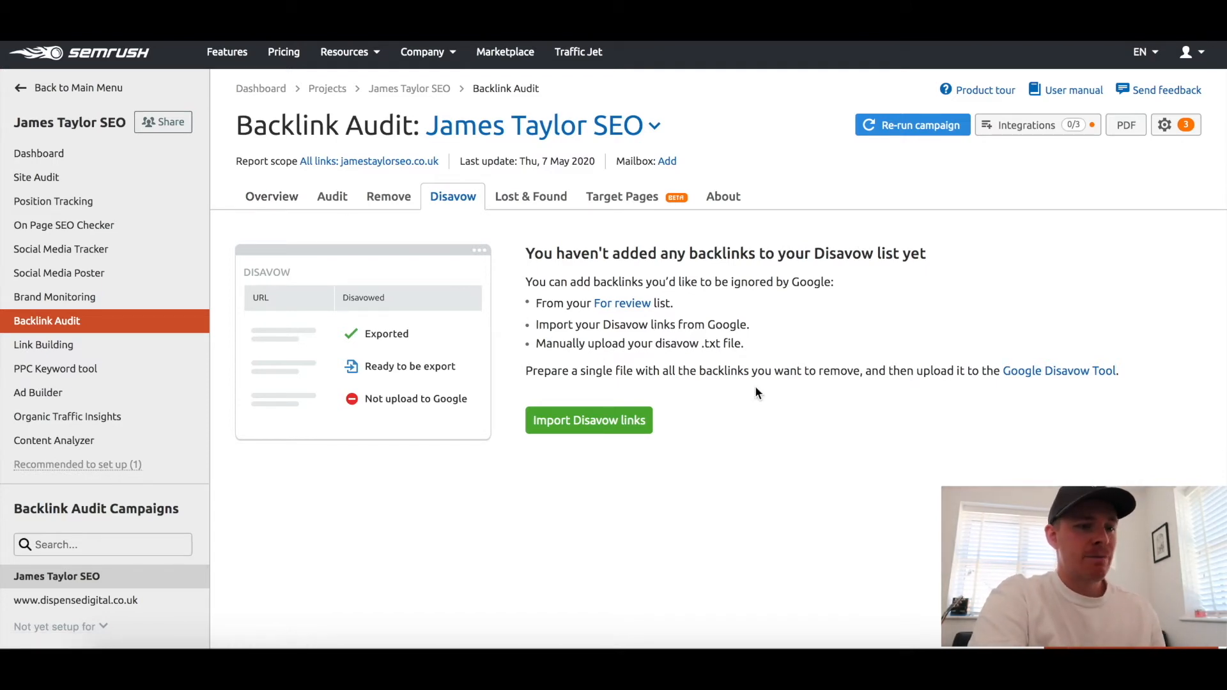
scroll(746, 516, down, 1)
scroll(749, 522, up, 1)
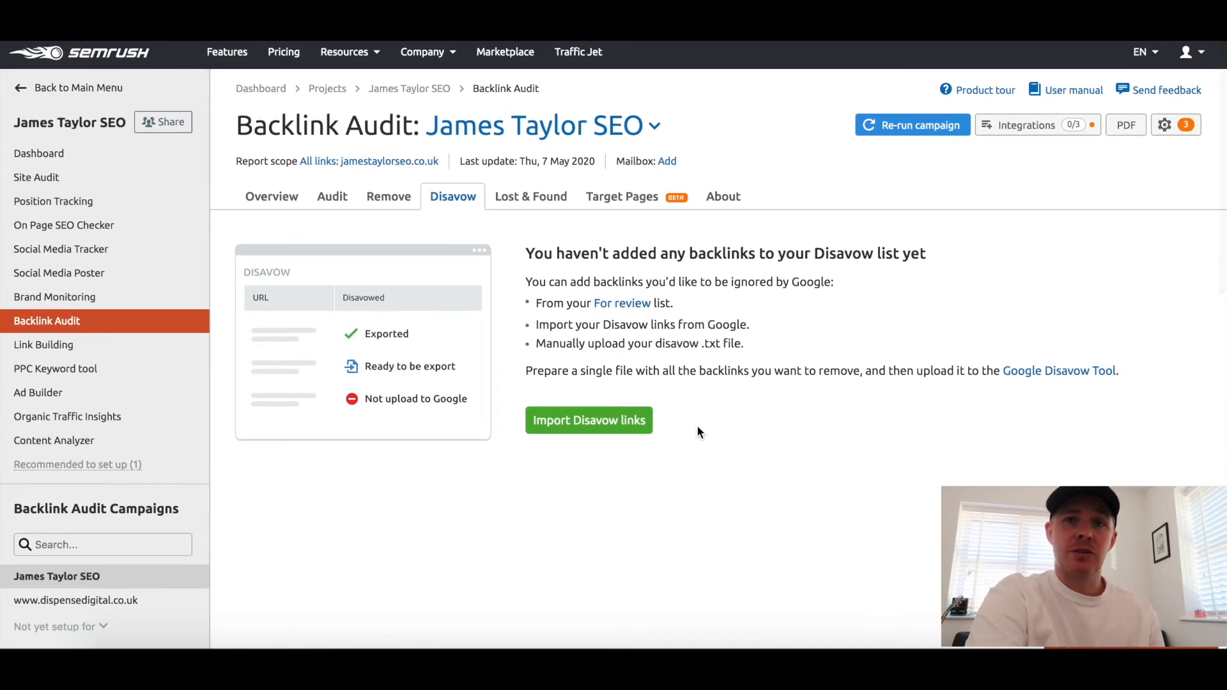
scroll(770, 348, down, 1)
scroll(770, 348, up, 1)
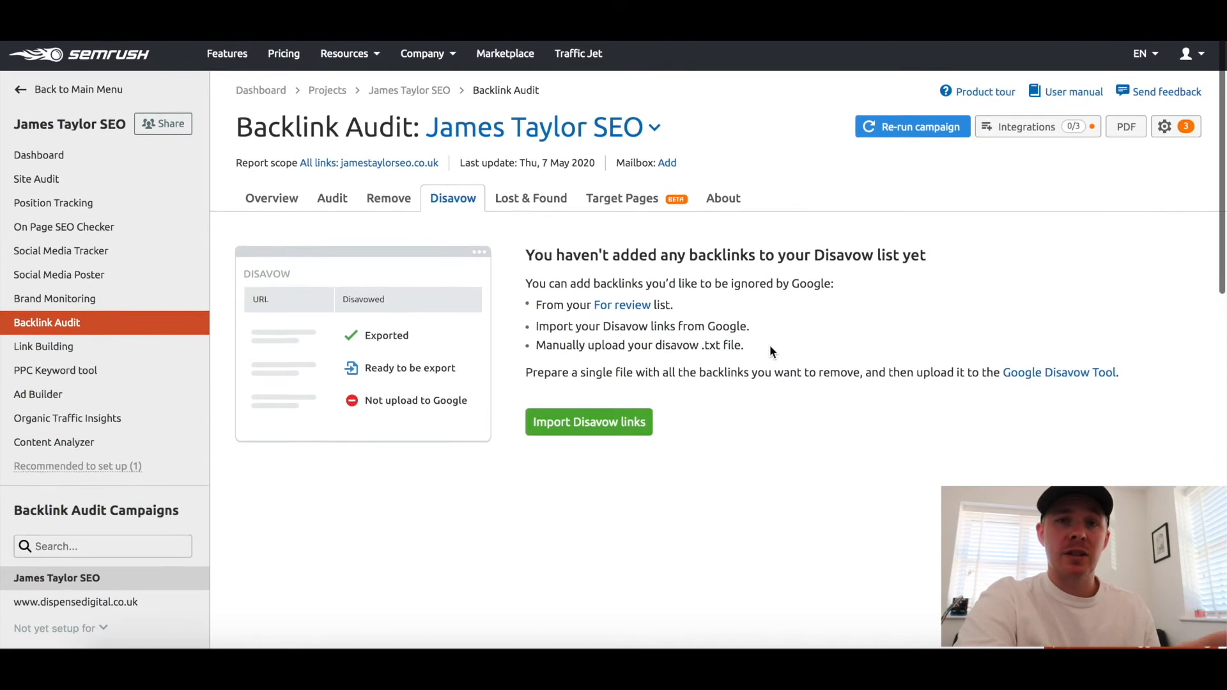
scroll(770, 347, down, 1)
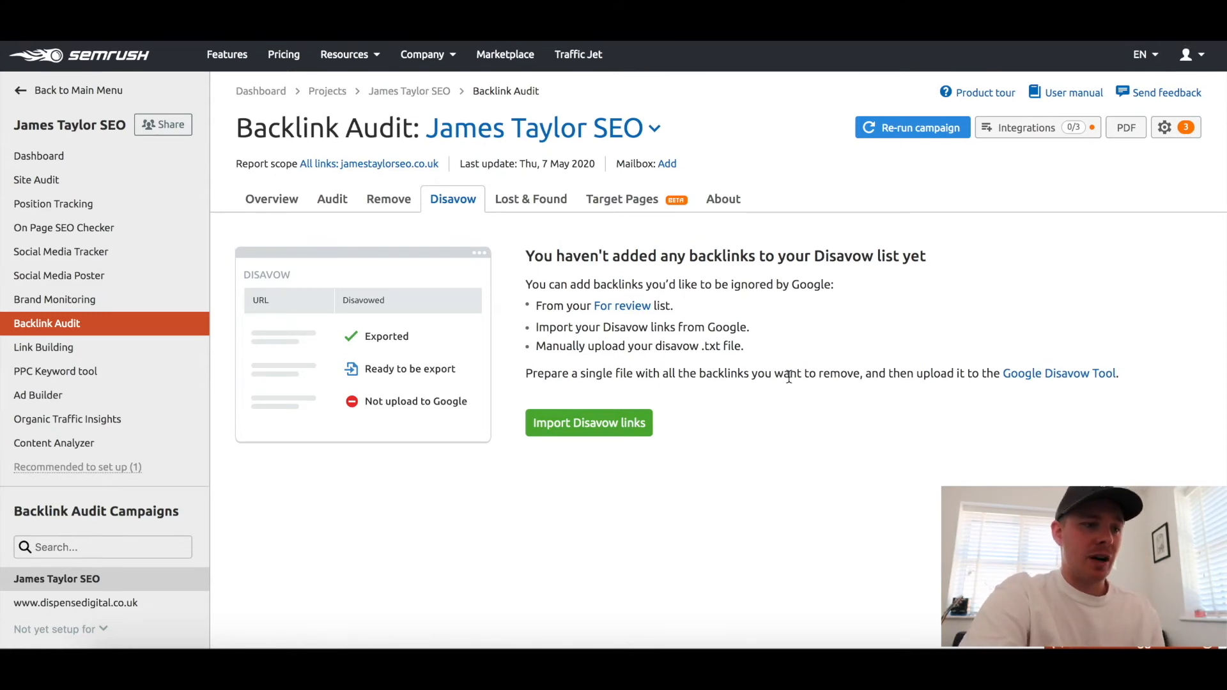
click(262, 199)
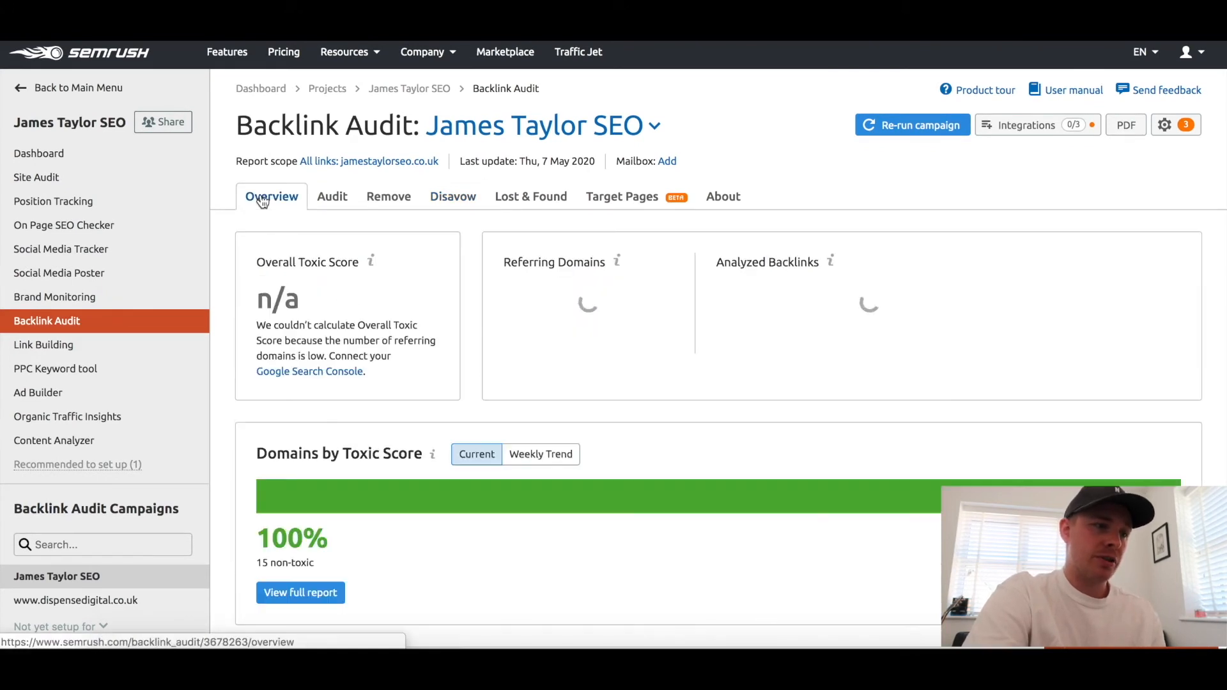